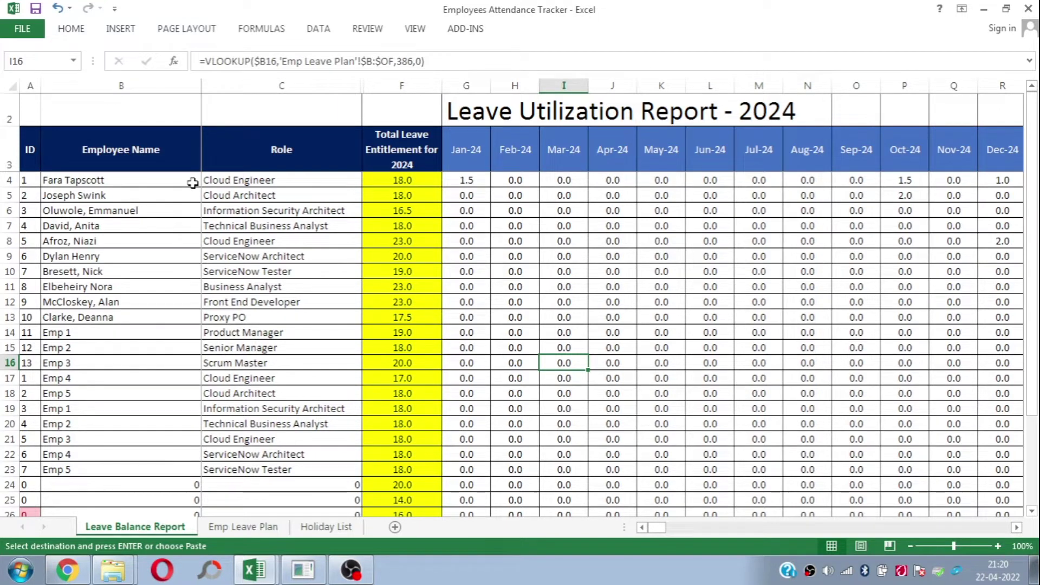
Step: Inspect the total leave entitlement and role cells in rows 10 and 7 of the Leave Balance Report
{"action": "left_click", "coordinate": [372, 271]}
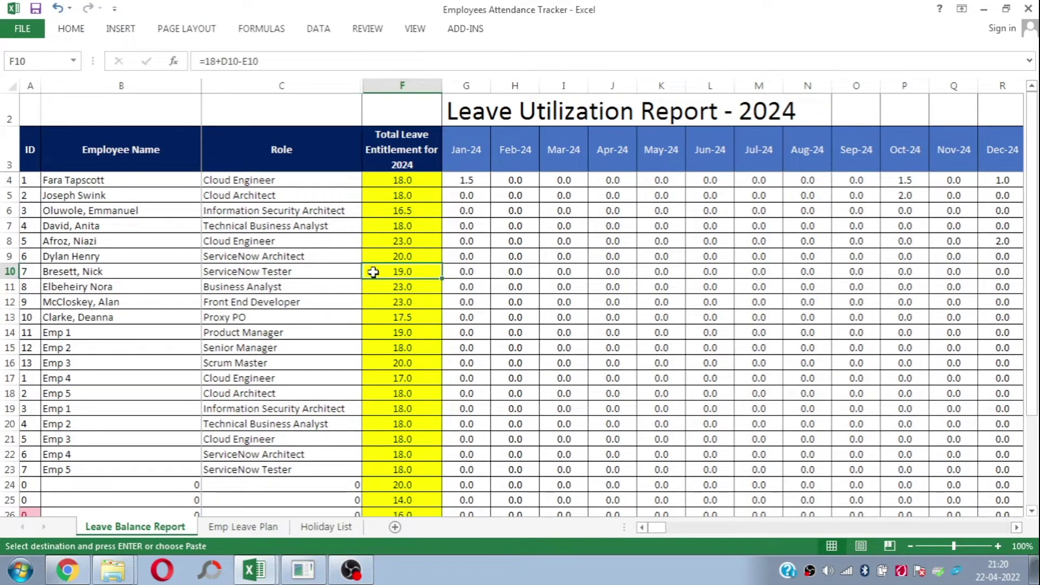
{"action": "left_click", "coordinate": [272, 272]}
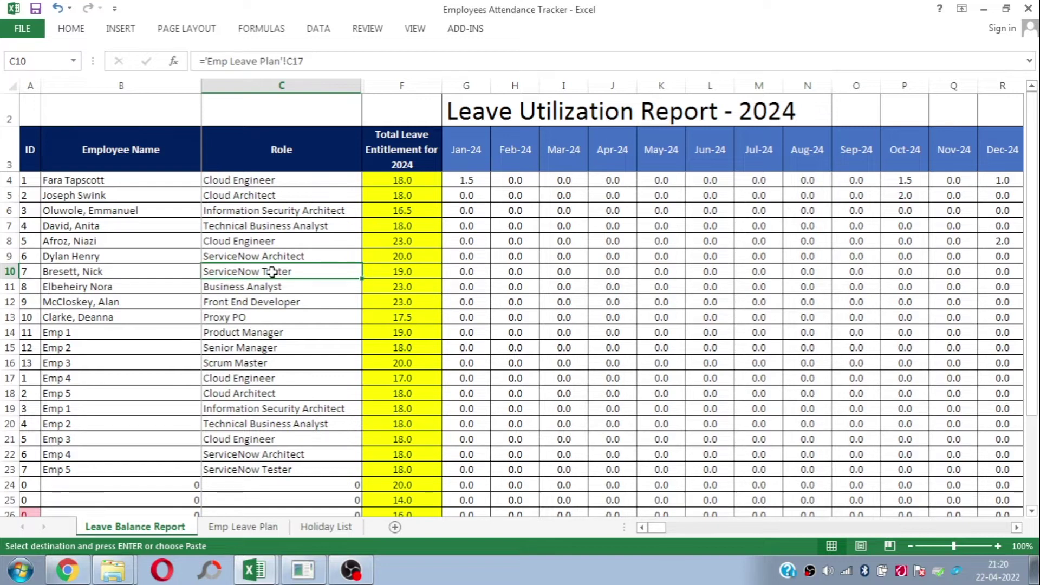
{"action": "left_click", "coordinate": [288, 228]}
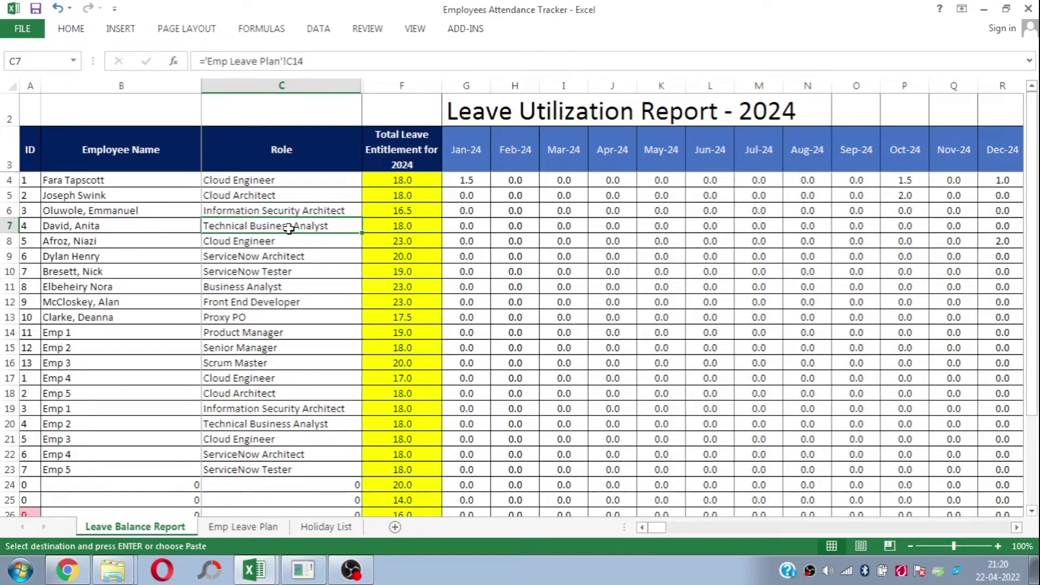
Step: Examine row 7 of the report from the 2024 entitlement across the summary columns and back to Jan-24
{"action": "left_click", "coordinate": [391, 227]}
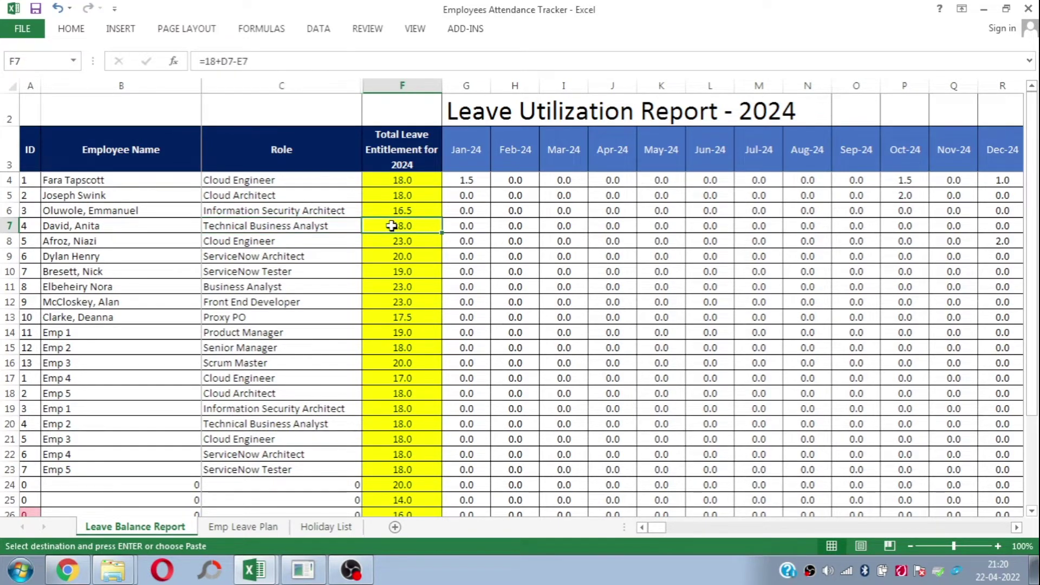
{"action": "key", "text": "Right"}
{"action": "key", "text": "Right"}
{"action": "key", "text": "Right"}
{"action": "key", "text": "Right"}
{"action": "key", "text": "Right"}
{"action": "key", "text": "Right"}
{"action": "key", "text": "Right"}
{"action": "key", "text": "Right"}
{"action": "key", "text": "Right"}
{"action": "key", "text": "Right"}
{"action": "key", "text": "Right"}
{"action": "key", "text": "Right"}
{"action": "key", "text": "Right"}
{"action": "key", "text": "Right"}
{"action": "key", "text": "Right"}
{"action": "key", "text": "Right"}
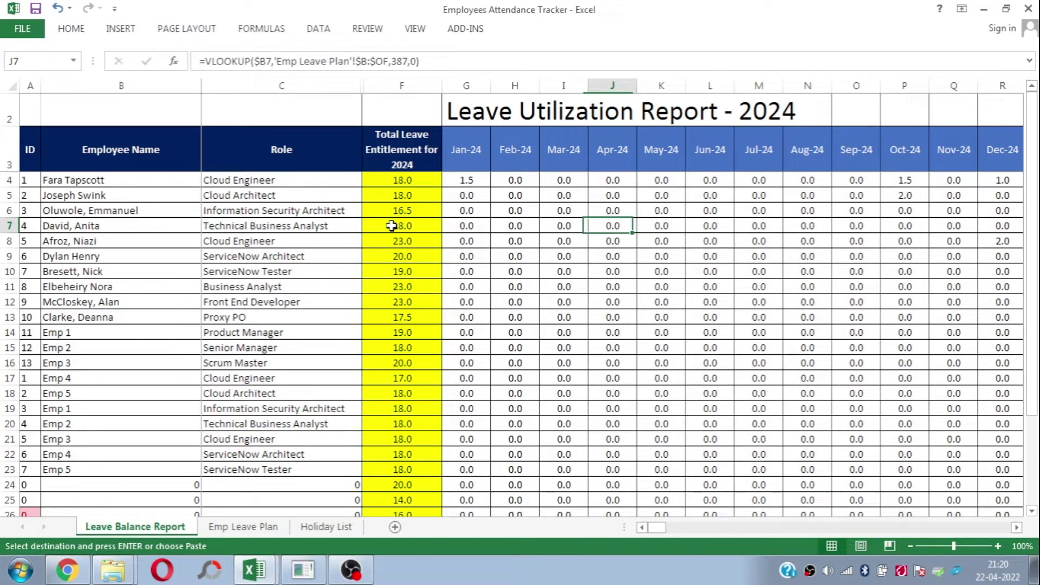
{"action": "key", "text": "Right"}
{"action": "key", "text": "Left"}
{"action": "key", "text": "Left"}
{"action": "key", "text": "Left"}
{"action": "key", "text": "Left"}
{"action": "key", "text": "Left"}
{"action": "key", "text": "Left"}
{"action": "key", "text": "Left"}
{"action": "key", "text": "Left"}
{"action": "key", "text": "Left"}
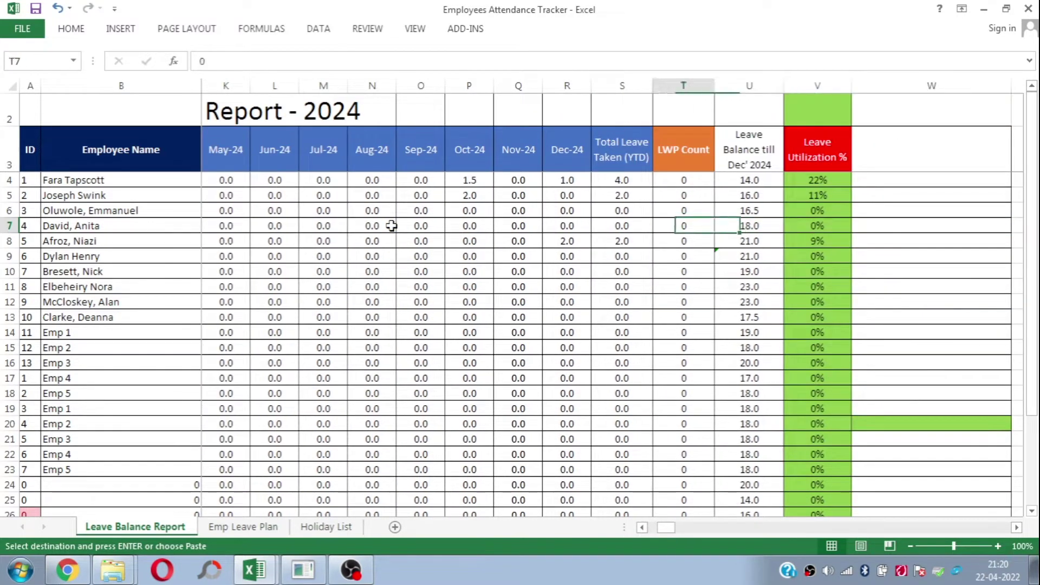
{"action": "key", "text": "Left"}
{"action": "key", "text": "Left"}
{"action": "key", "text": "Left"}
{"action": "key", "text": "Left"}
{"action": "key", "text": "Left"}
{"action": "key", "text": "Left"}
{"action": "key", "text": "Left"}
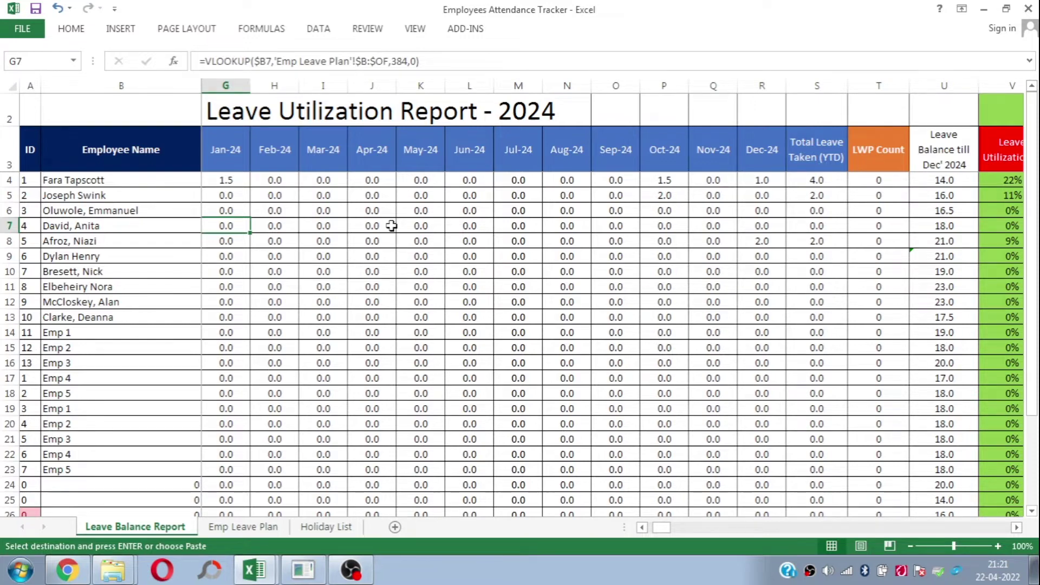
Step: Review row 10 of the report from the employee name and entitlement through the Jun-24 leave figure
{"action": "left_click", "coordinate": [143, 272]}
{"action": "key", "text": "Right"}
{"action": "key", "text": "Right"}
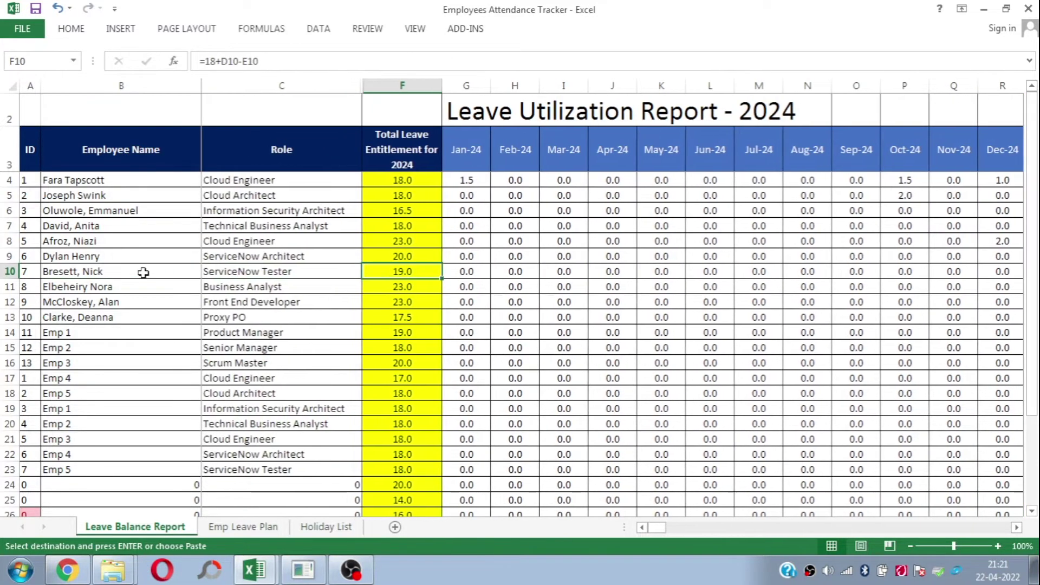
{"action": "key", "text": "Right"}
{"action": "key", "text": "Right"}
{"action": "key", "text": "Right"}
{"action": "key", "text": "Right"}
{"action": "key", "text": "Right"}
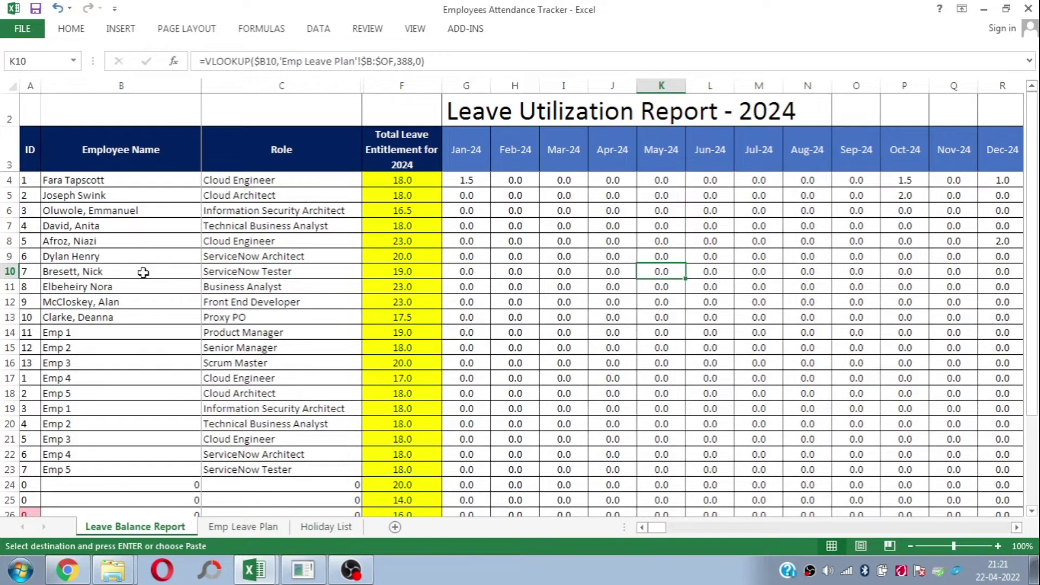
{"action": "key", "text": "Right"}
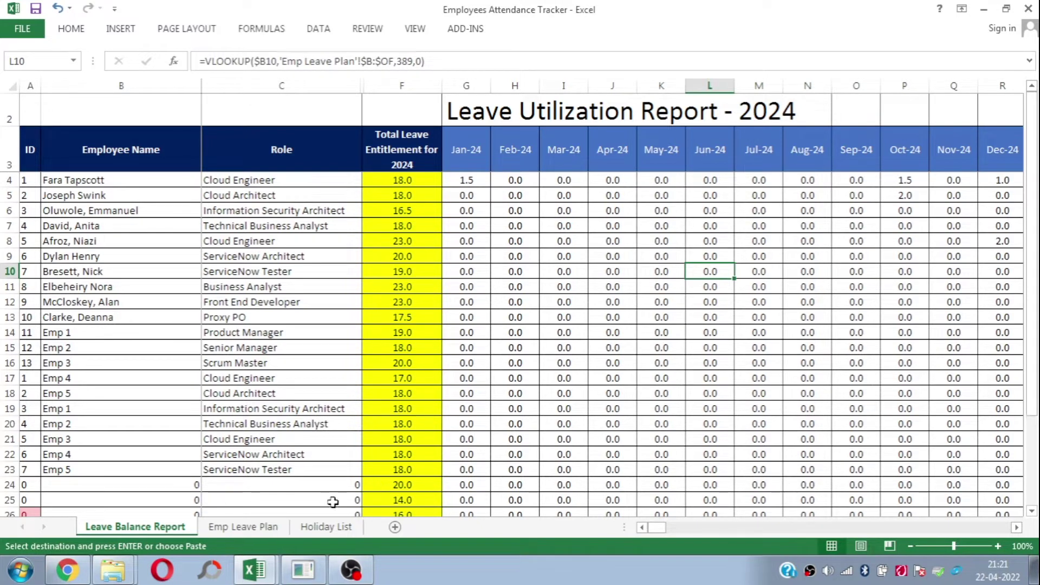
Step: Trace row 16 from the total leave entitlement through the monthly figures to Total Leave Taken (YTD)
{"action": "left_click", "coordinate": [389, 365]}
{"action": "key", "text": "Right"}
{"action": "key", "text": "Right"}
{"action": "key", "text": "Right"}
{"action": "key", "text": "Right"}
{"action": "key", "text": "Right"}
{"action": "key", "text": "Right"}
{"action": "key", "text": "Right"}
{"action": "key", "text": "Right"}
{"action": "key", "text": "Right"}
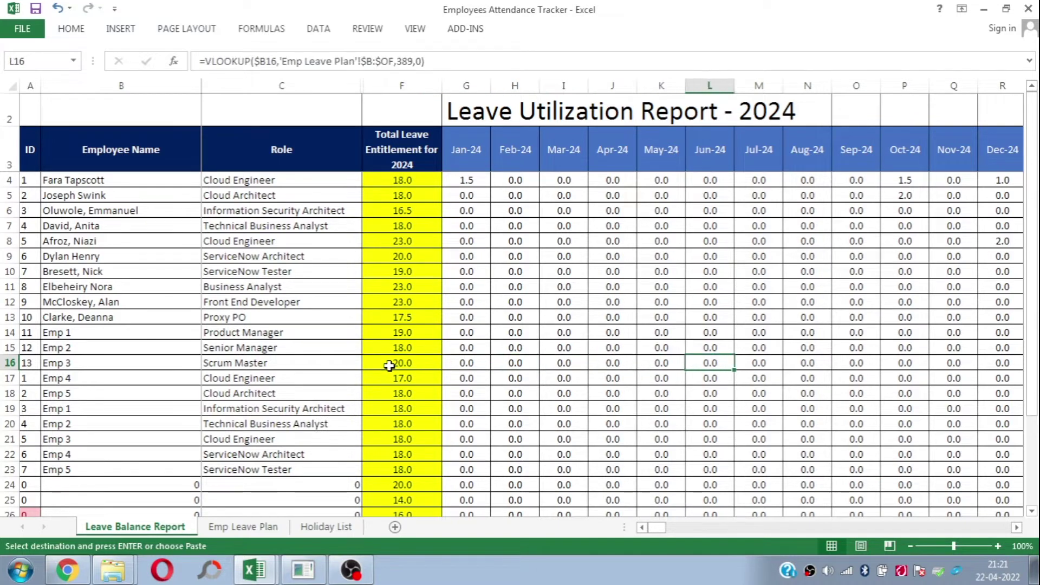
{"action": "key", "text": "Right"}
{"action": "key", "text": "Right"}
{"action": "key", "text": "Right"}
{"action": "key", "text": "Right"}
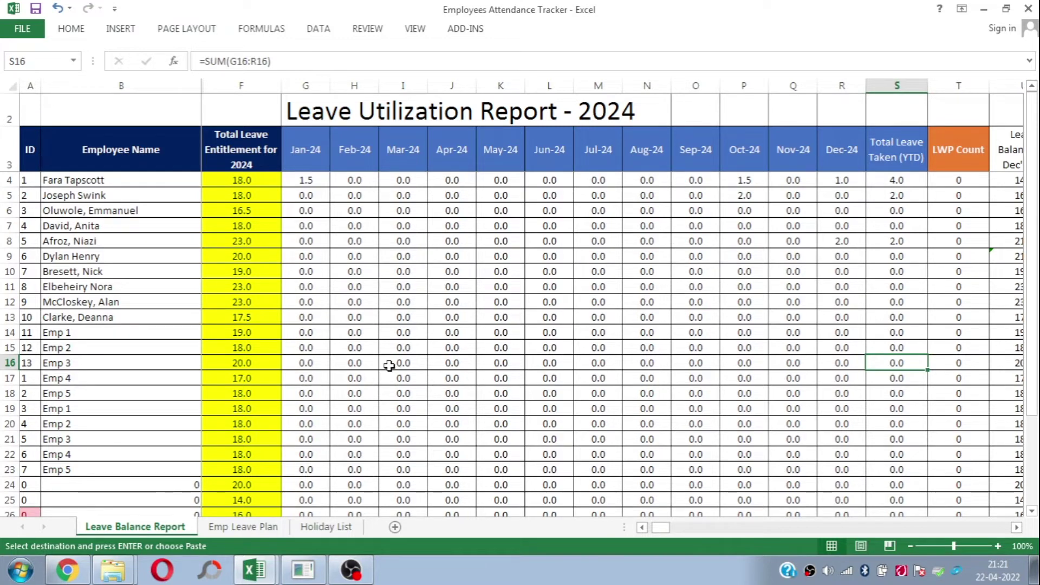
Step: Check the January leave in row 6, and follow row 7 across the months to Leave Balance till Dec' 2024
{"action": "left_click", "coordinate": [87, 212]}
{"action": "left_click", "coordinate": [288, 212]}
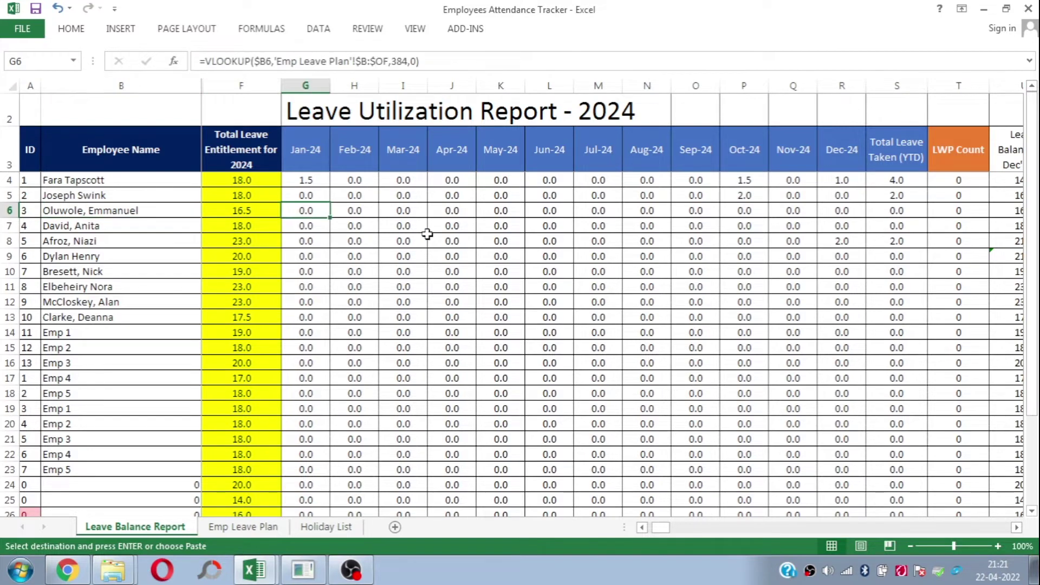
{"action": "left_click", "coordinate": [374, 225]}
{"action": "key", "text": "Right"}
{"action": "key", "text": "Right"}
{"action": "key", "text": "Right"}
{"action": "key", "text": "Right"}
{"action": "key", "text": "Right"}
{"action": "key", "text": "Right"}
{"action": "key", "text": "Right"}
{"action": "key", "text": "Right"}
{"action": "key", "text": "Right"}
{"action": "key", "text": "Right"}
{"action": "key", "text": "Right"}
{"action": "key", "text": "Right"}
{"action": "key", "text": "Right"}
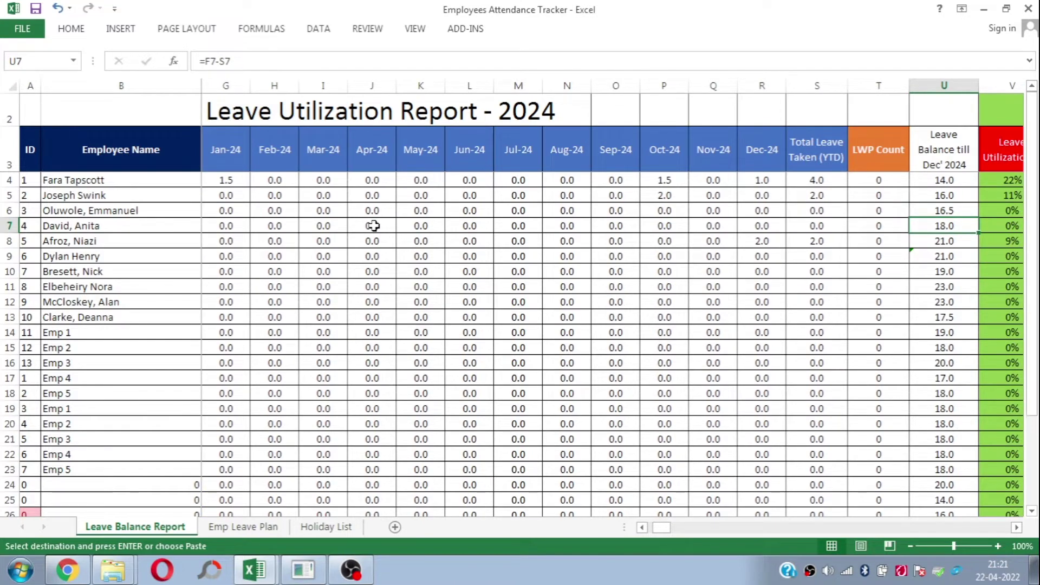
{"action": "scroll", "coordinate": [373, 225], "scroll_direction": "right", "scroll_amount": 4}
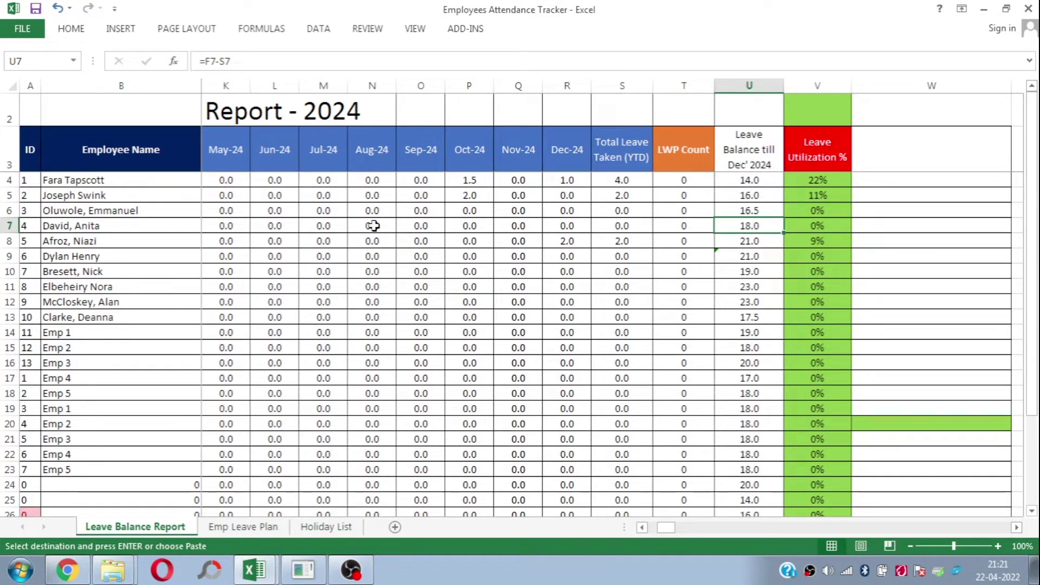
Step: Compare the total leave taken, LWP count and leave balance cells in row 7, ending at Leave Utilization %
{"action": "key", "text": "Left"}
{"action": "key", "text": "Left"}
{"action": "key", "text": "Left"}
{"action": "key", "text": "Left"}
{"action": "key", "text": "Right"}
{"action": "key", "text": "Right"}
{"action": "key", "text": "Right"}
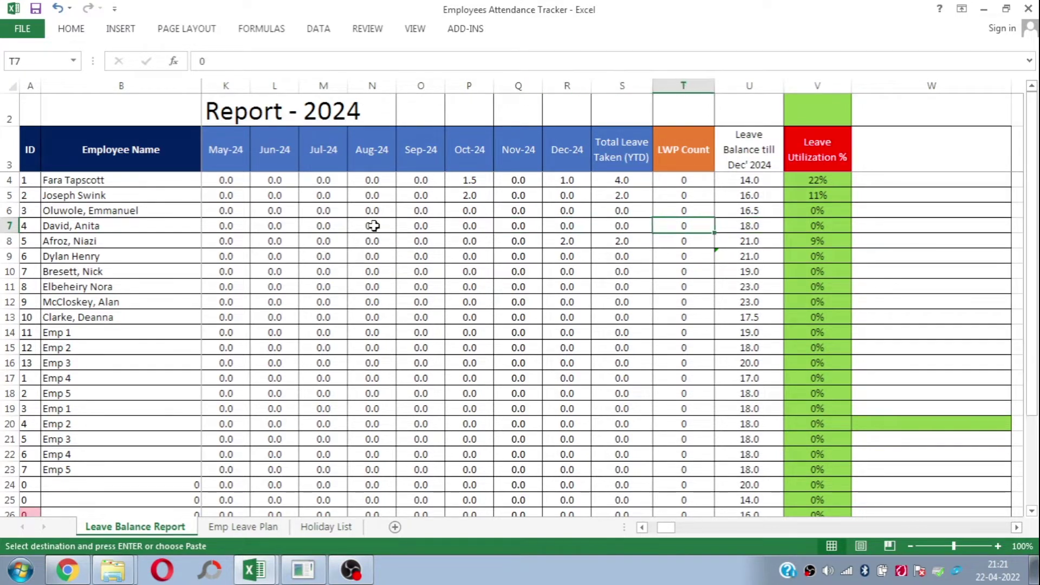
{"action": "key", "text": "Right"}
{"action": "key", "text": "Right"}
Step: Inspect the Leave Utilization % formulas for the first employees in the report
{"action": "key", "text": "Up"}
{"action": "key", "text": "Up"}
{"action": "key", "text": "Up"}
{"action": "key", "text": "Up"}
{"action": "key", "text": "Down"}
{"action": "key", "text": "Down"}
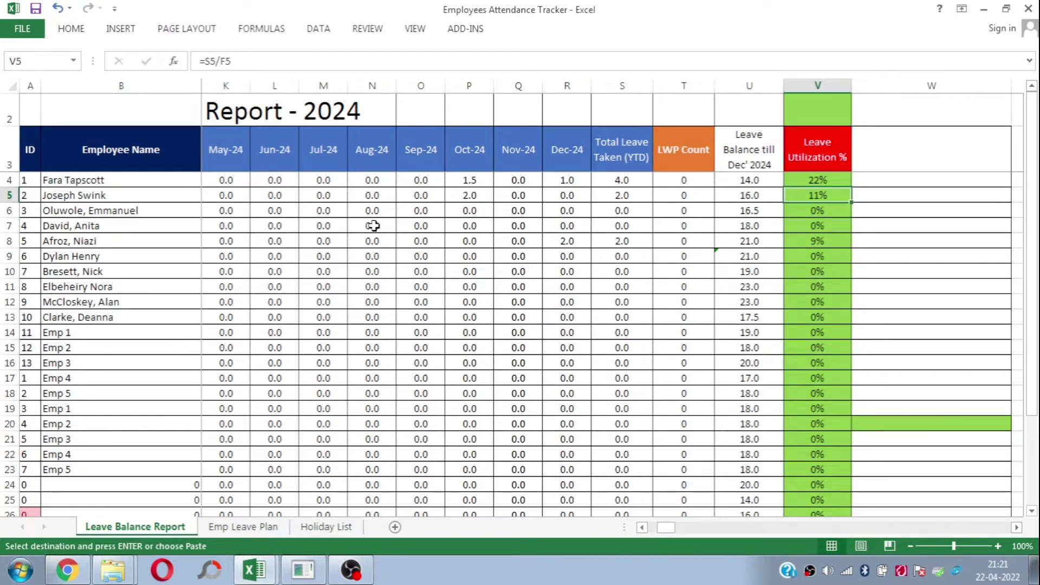
Step: Review row 5 backwards from the leave balance through the monthly leave figures to the start of 2024
{"action": "key", "text": "Left"}
{"action": "key", "text": "Left"}
{"action": "key", "text": "Left"}
{"action": "key", "text": "Left"}
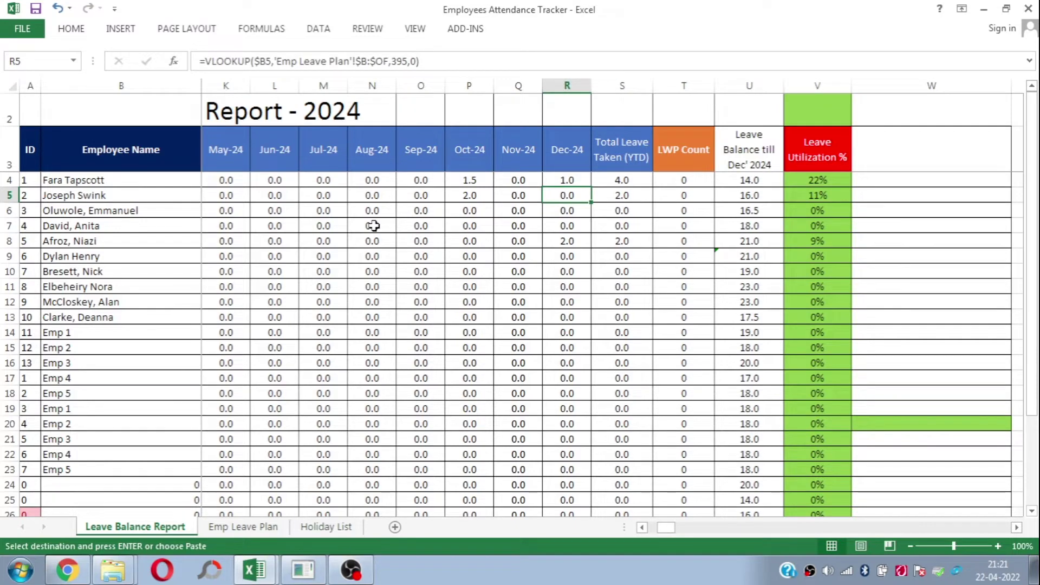
{"action": "key", "text": "Left"}
{"action": "key", "text": "Left"}
{"action": "key", "text": "Left"}
{"action": "key", "text": "Left"}
{"action": "key", "text": "Left"}
{"action": "key", "text": "Left"}
{"action": "key", "text": "Left"}
{"action": "key", "text": "Left"}
{"action": "key", "text": "Left"}
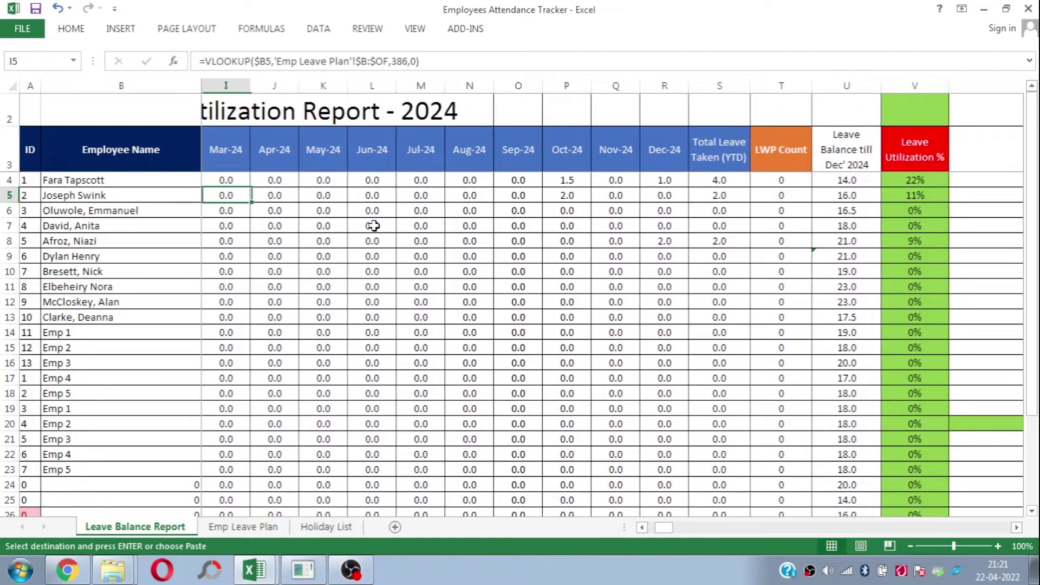
{"action": "key", "text": "Left"}
{"action": "key", "text": "Left"}
{"action": "key", "text": "Left"}
{"action": "key", "text": "Right"}
{"action": "key", "text": "Right"}
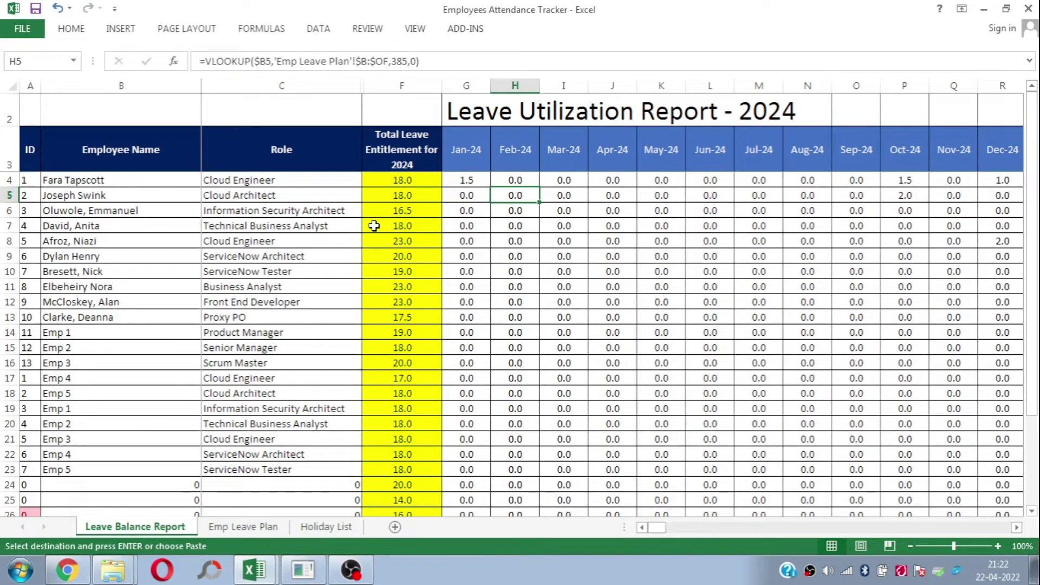
Step: Open the Emp Leave Plan sheet and view the leave-type options for the second employee on 03-Jan-24
{"action": "left_click", "coordinate": [236, 528]}
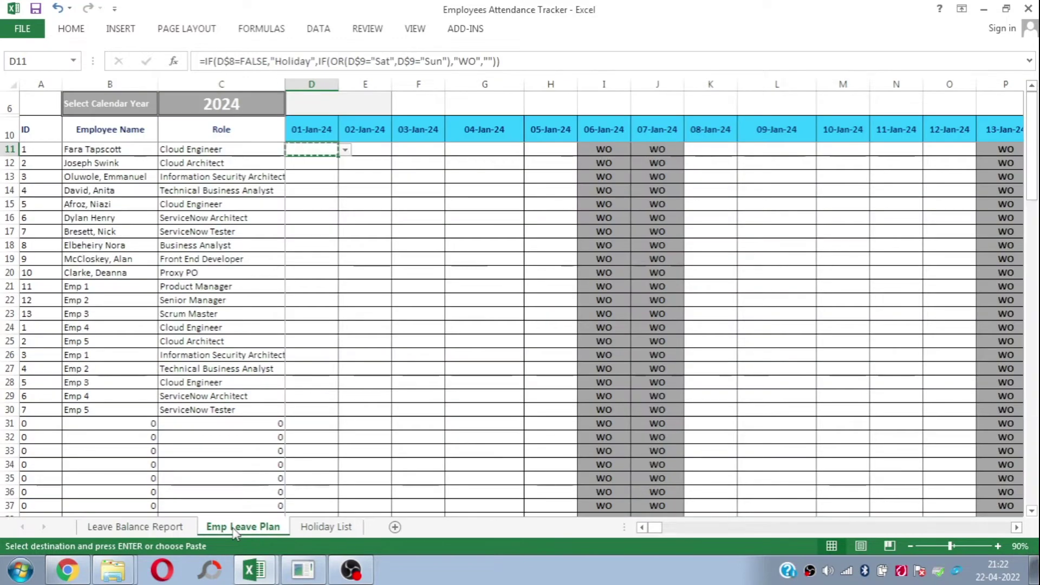
{"action": "left_click", "coordinate": [136, 527]}
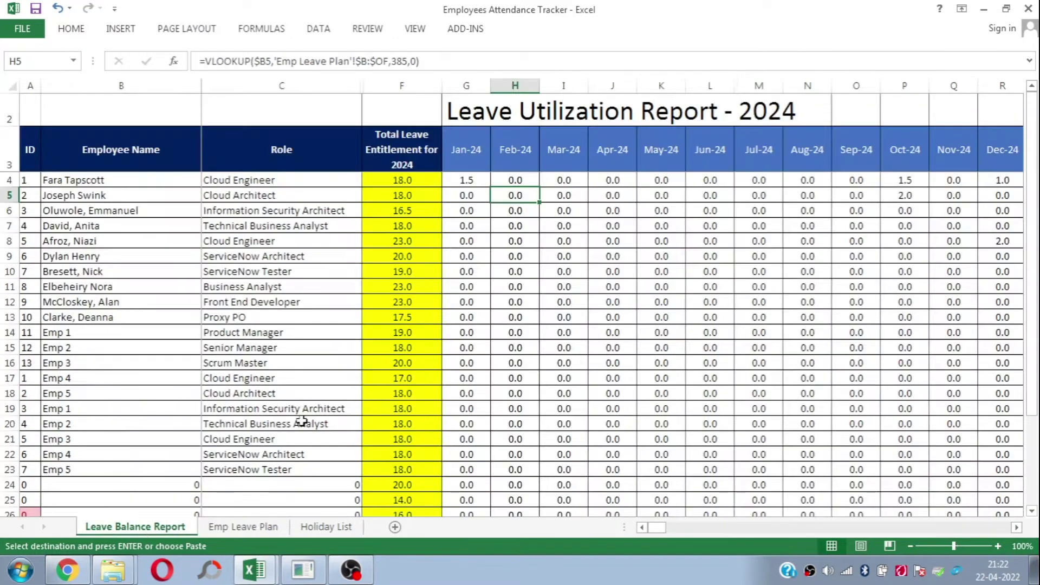
{"action": "left_click", "coordinate": [457, 273]}
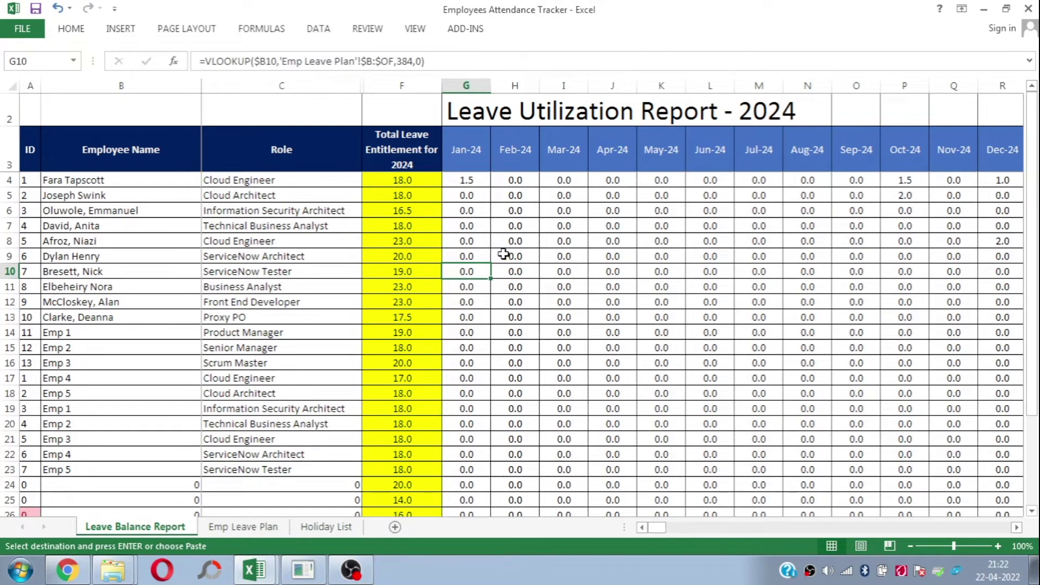
{"action": "left_click", "coordinate": [239, 525]}
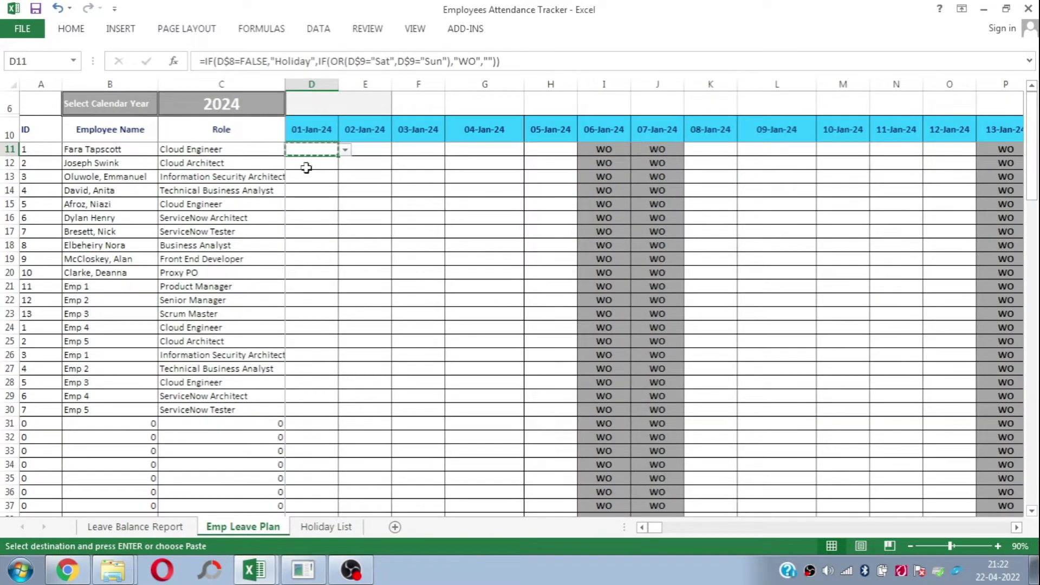
{"action": "left_click", "coordinate": [241, 129]}
{"action": "key", "text": "Right"}
{"action": "key", "text": "Right"}
{"action": "key", "text": "Right"}
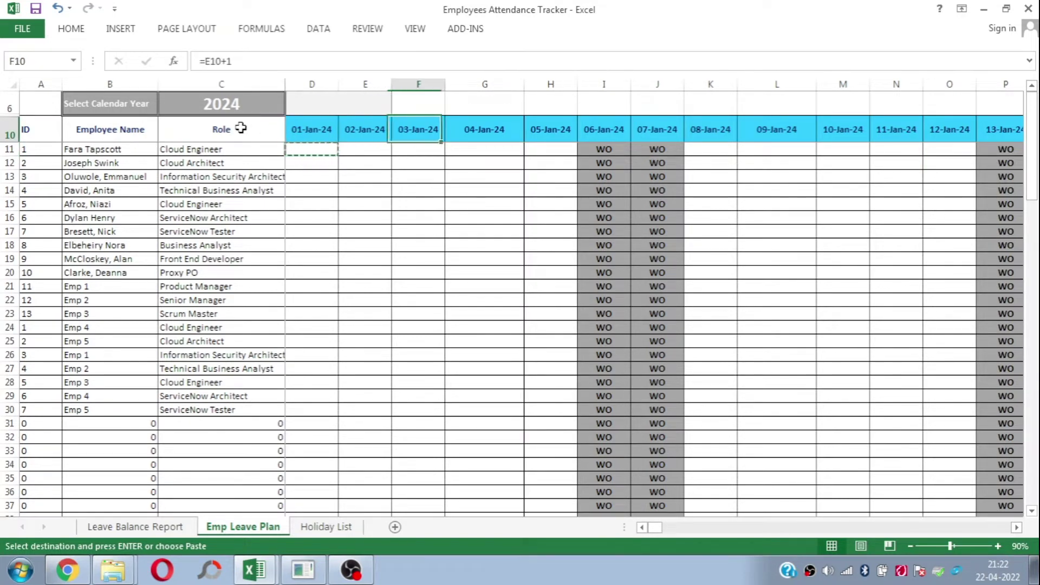
{"action": "key", "text": "Down"}
{"action": "key", "text": "Down"}
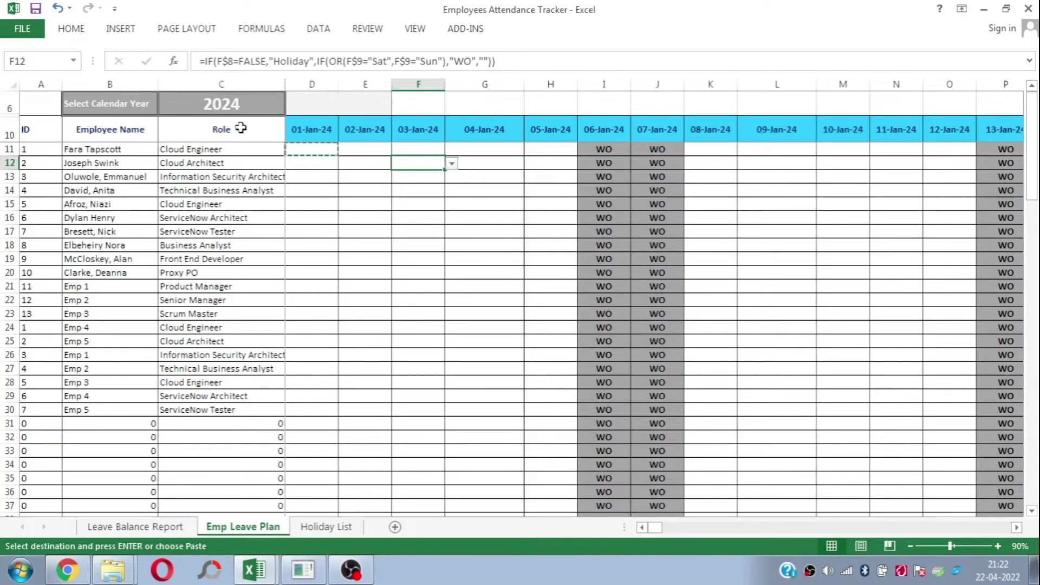
{"action": "left_click", "coordinate": [453, 165]}
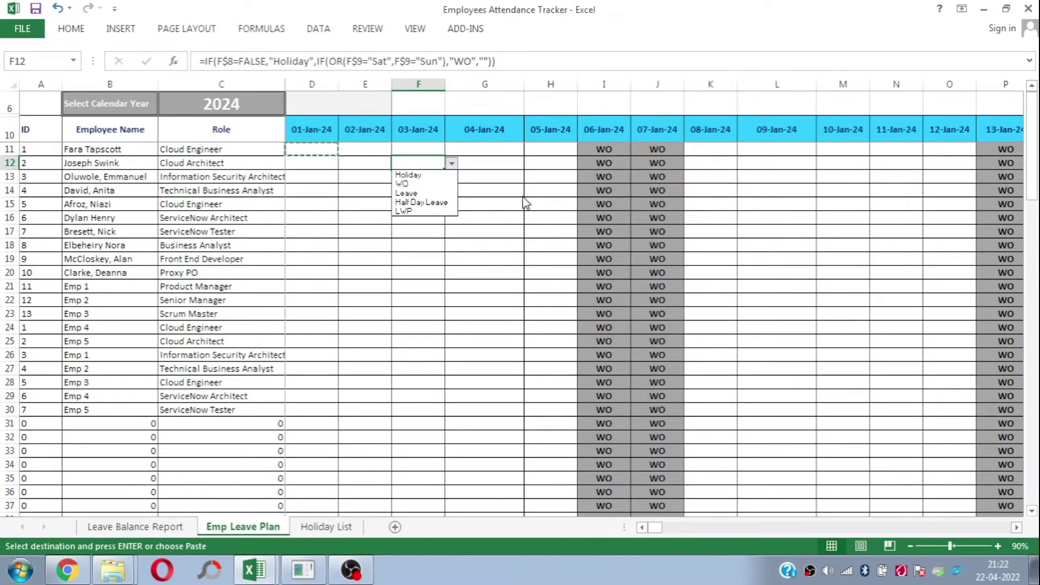
{"action": "key", "text": "Escape"}
Step: Examine the daily date header from 01-Jan-24 to its end and the leave totals columns beyond it
{"action": "left_click", "coordinate": [290, 130]}
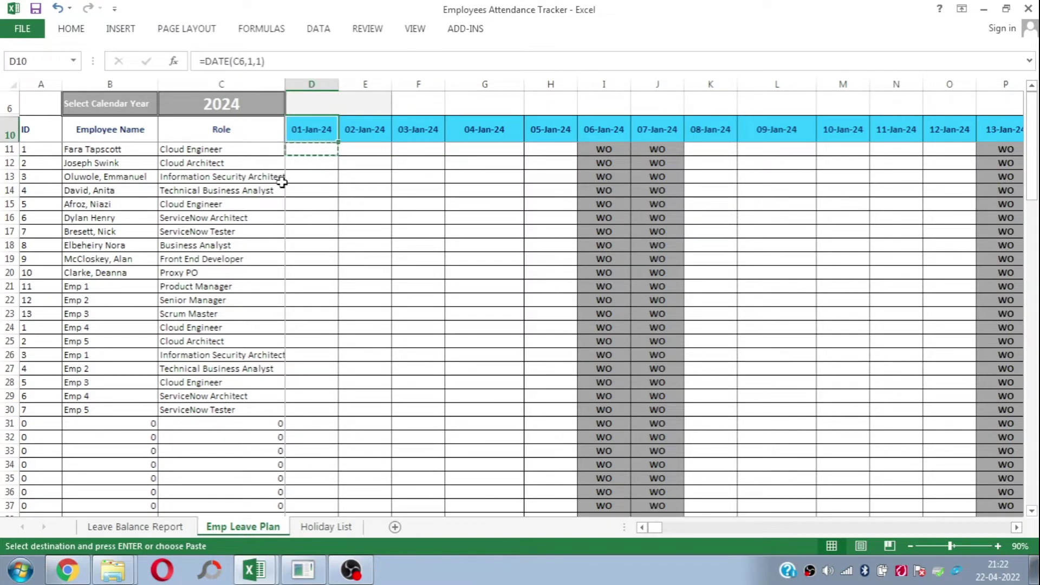
{"action": "key", "text": "ctrl+Right"}
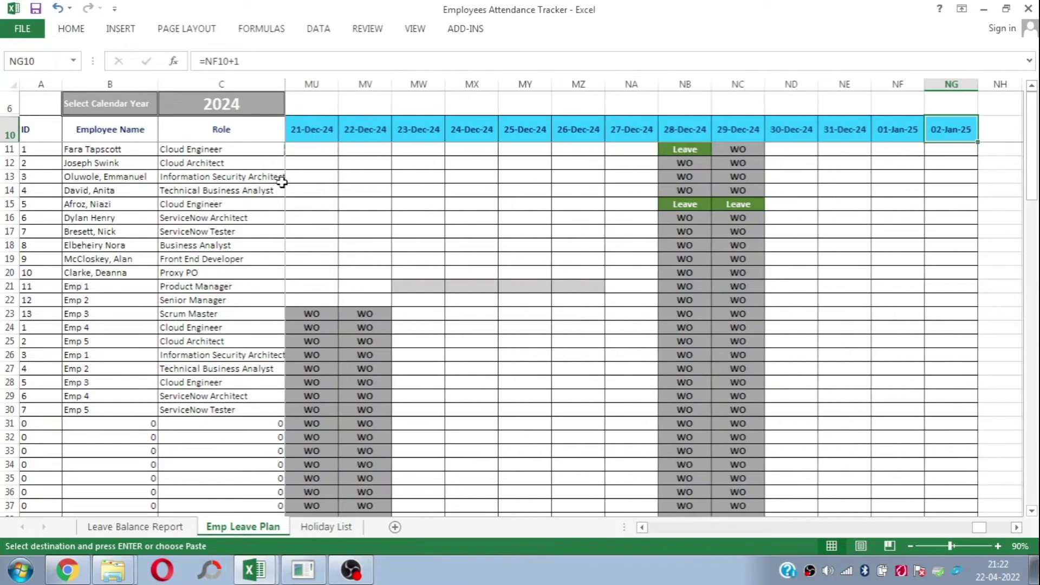
{"action": "key", "text": "Right"}
{"action": "key", "text": "Right"}
{"action": "key", "text": "Right"}
{"action": "key", "text": "Right"}
{"action": "key", "text": "Right"}
{"action": "key", "text": "Right"}
{"action": "key", "text": "Right"}
{"action": "key", "text": "Right"}
{"action": "key", "text": "Right"}
{"action": "key", "text": "Right"}
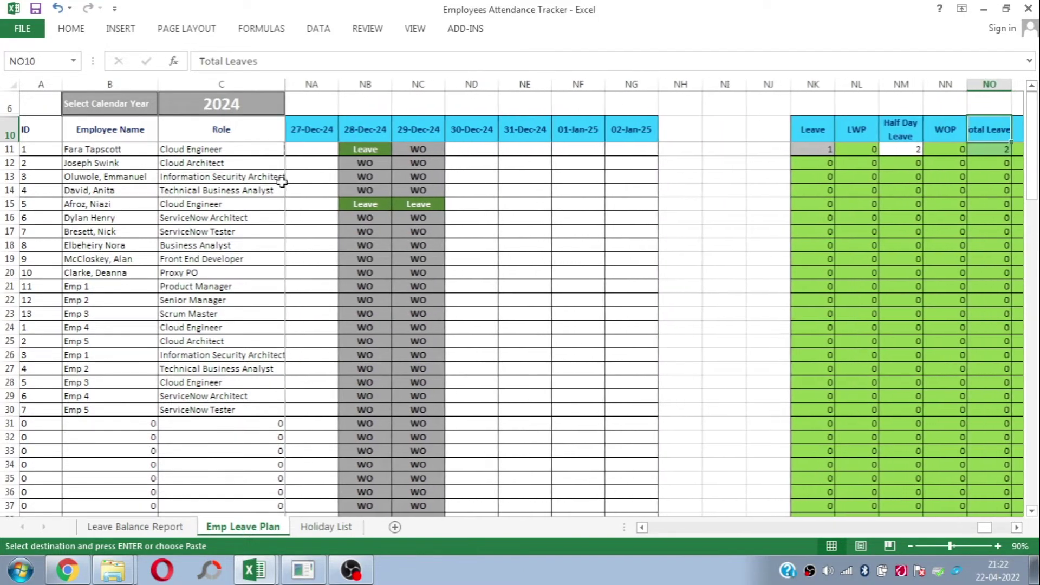
Step: Review the monthly leave summary headers up to Nov-24 in the Emp Leave Plan sheet
{"action": "key", "text": "Right"}
{"action": "key", "text": "Right"}
{"action": "key", "text": "Right"}
{"action": "key", "text": "Right"}
{"action": "key", "text": "Right"}
{"action": "key", "text": "Right"}
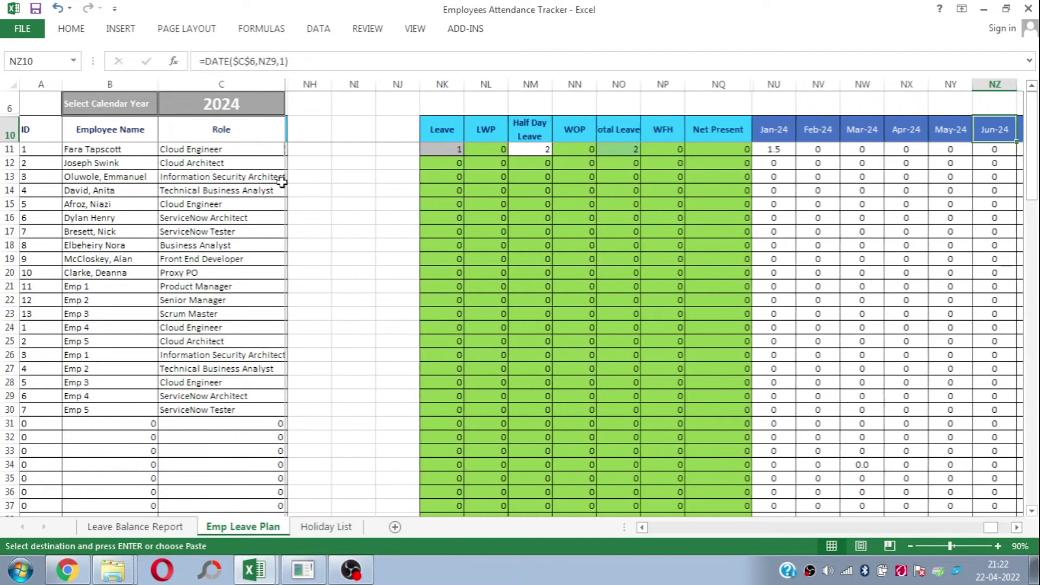
{"action": "key", "text": "Right"}
{"action": "key", "text": "Right"}
{"action": "key", "text": "Right"}
{"action": "key", "text": "Right"}
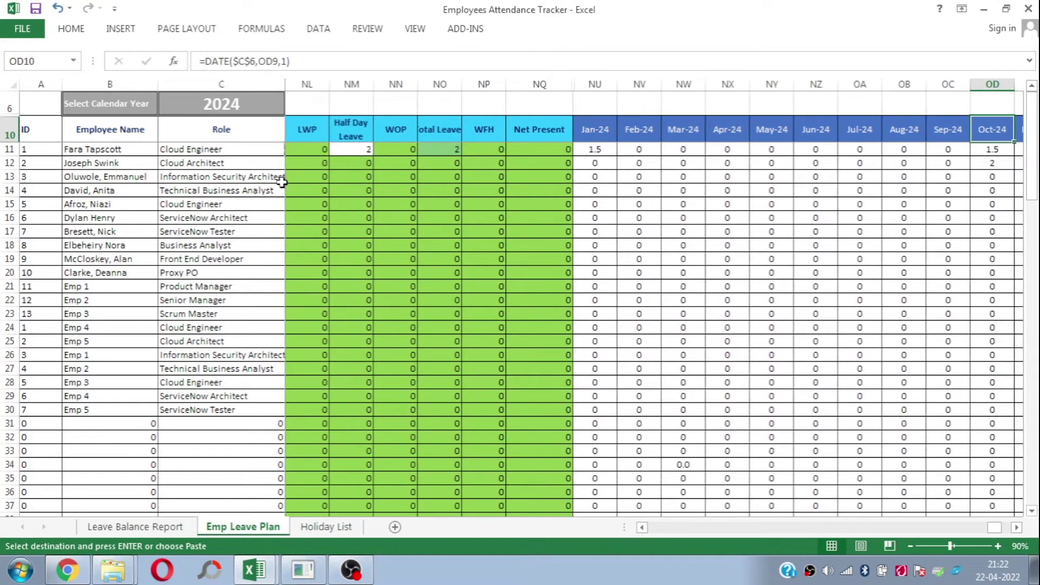
{"action": "key", "text": "Right"}
Step: Inspect the monthly leave-count formulas in row 13 from Nov-24 back to Apr-24
{"action": "key", "text": "Down"}
{"action": "key", "text": "Down"}
{"action": "key", "text": "Down"}
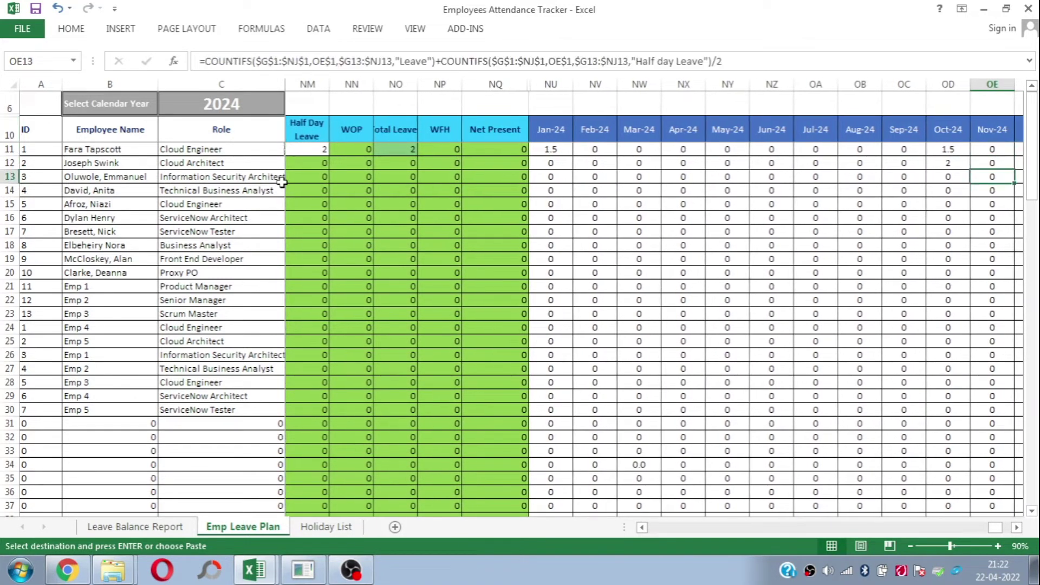
{"action": "key", "text": "Left"}
{"action": "key", "text": "Left"}
{"action": "key", "text": "Left"}
{"action": "key", "text": "Left"}
{"action": "key", "text": "Left"}
{"action": "key", "text": "Left"}
{"action": "key", "text": "Left"}
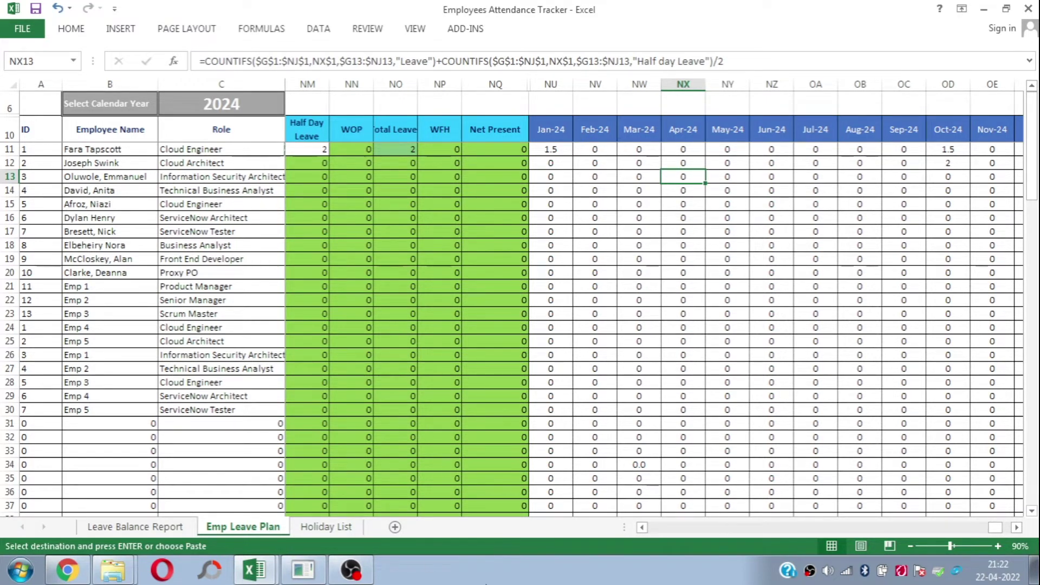
Step: Open the Holiday List sheet and select the date in the last filled row of the holiday calendar
{"action": "left_click", "coordinate": [325, 528]}
{"action": "left_click", "coordinate": [73, 402]}
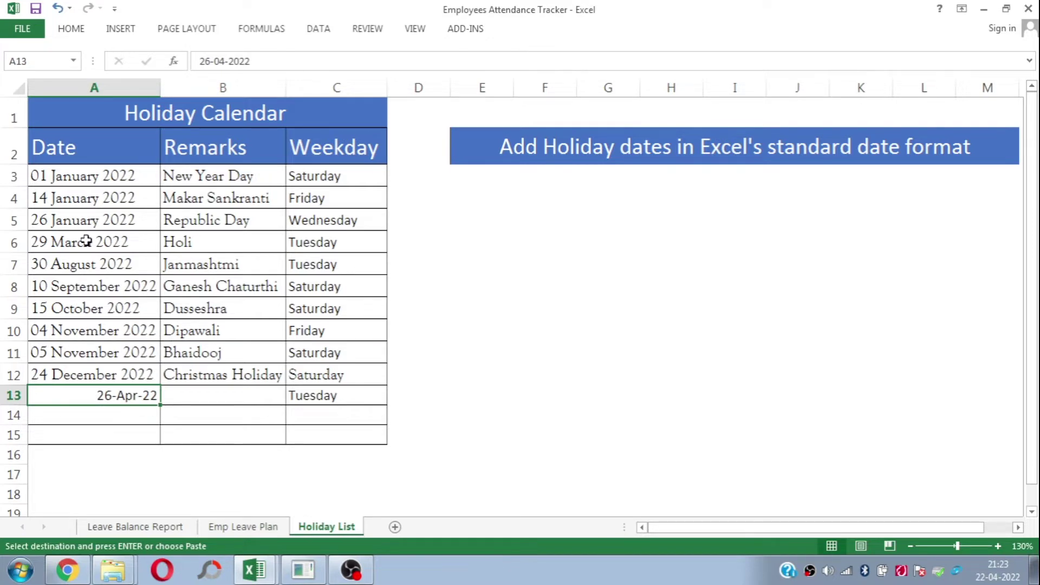
Step: In the Emp Leave Plan sheet, set the calendar year to 2022
{"action": "left_click", "coordinate": [239, 527]}
{"action": "left_click", "coordinate": [260, 282]}
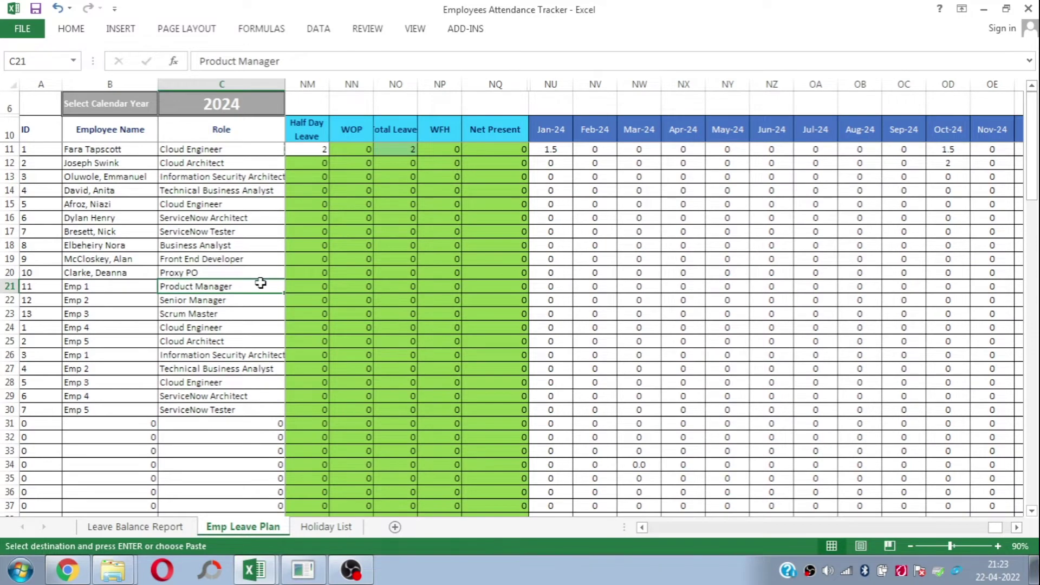
{"action": "key", "text": "Right"}
{"action": "key", "text": "Right"}
{"action": "key", "text": "Right"}
{"action": "key", "text": "Right"}
{"action": "key", "text": "Left"}
{"action": "key", "text": "Left"}
{"action": "key", "text": "Left"}
{"action": "key", "text": "Left"}
{"action": "key", "text": "Left"}
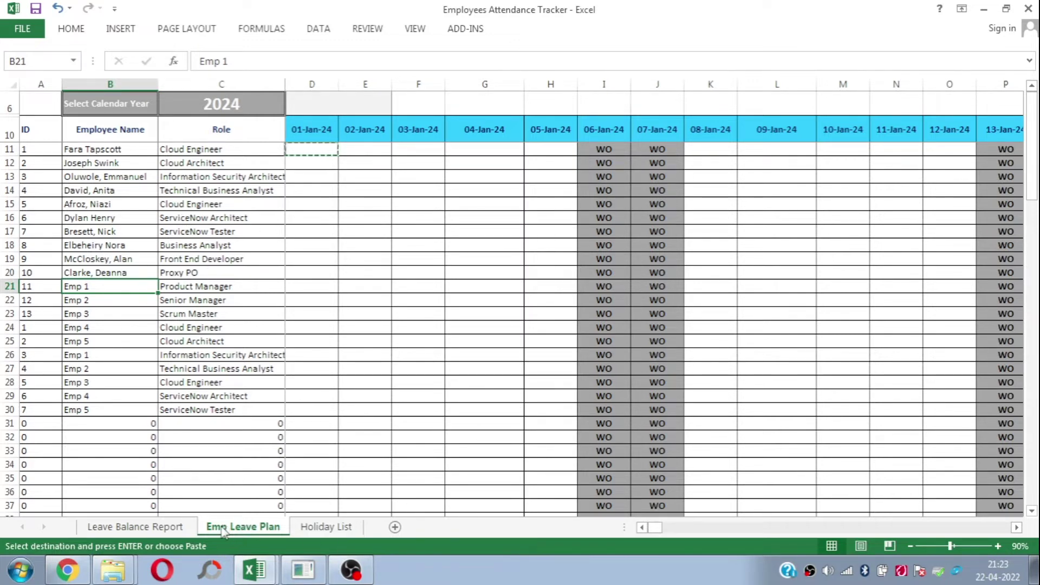
{"action": "left_click", "coordinate": [238, 107]}
{"action": "left_click", "coordinate": [292, 110]}
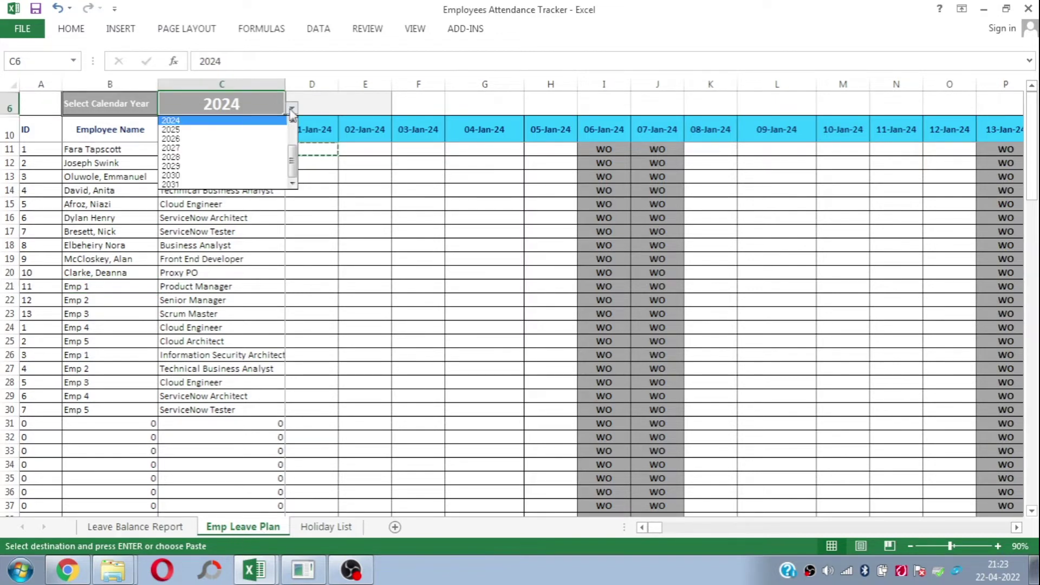
{"action": "left_click_drag", "start_coordinate": [298, 157], "coordinate": [294, 133]}
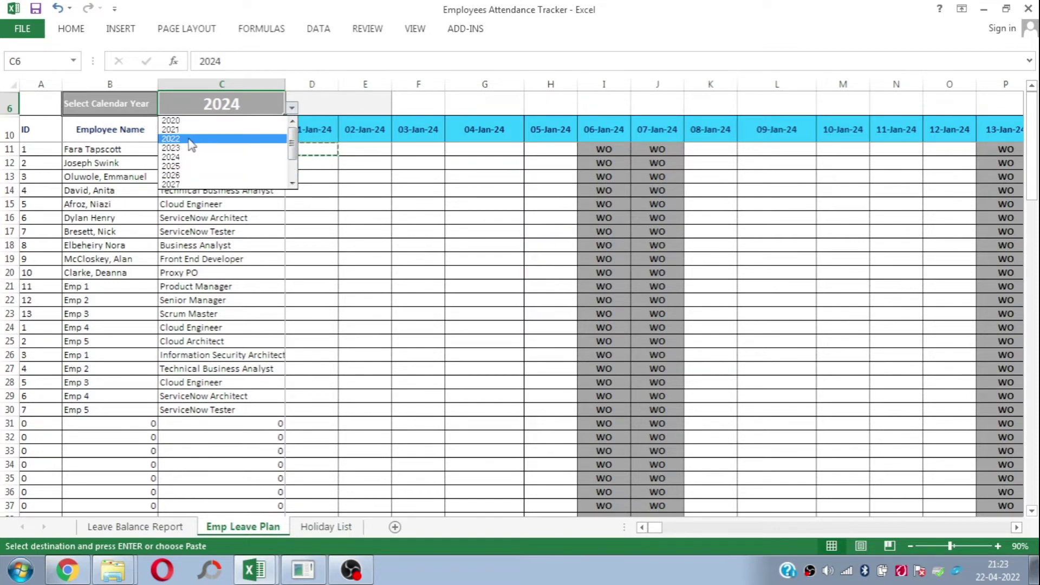
{"action": "left_click", "coordinate": [193, 140]}
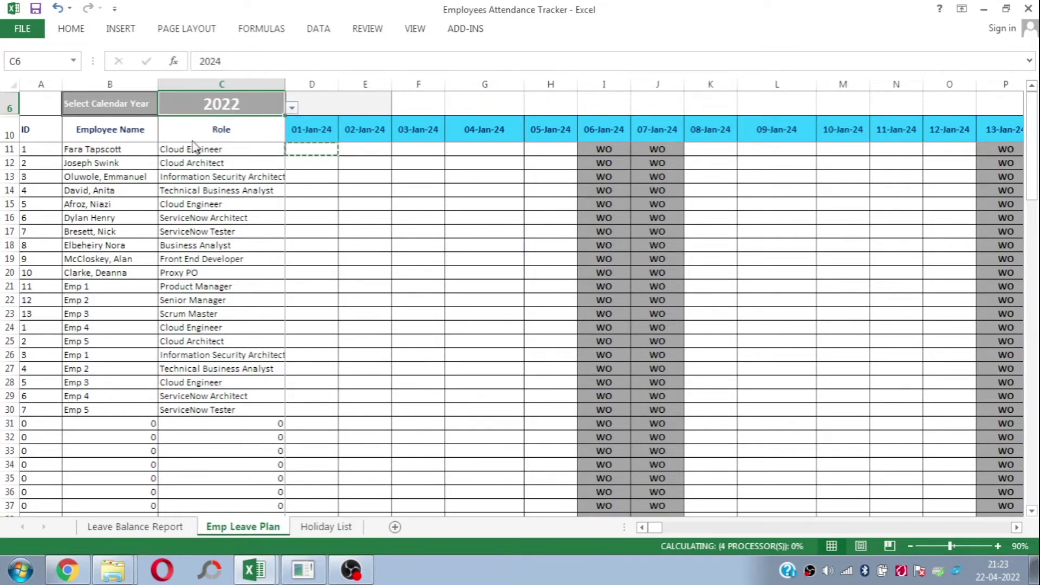
{"action": "left_click", "coordinate": [232, 147]}
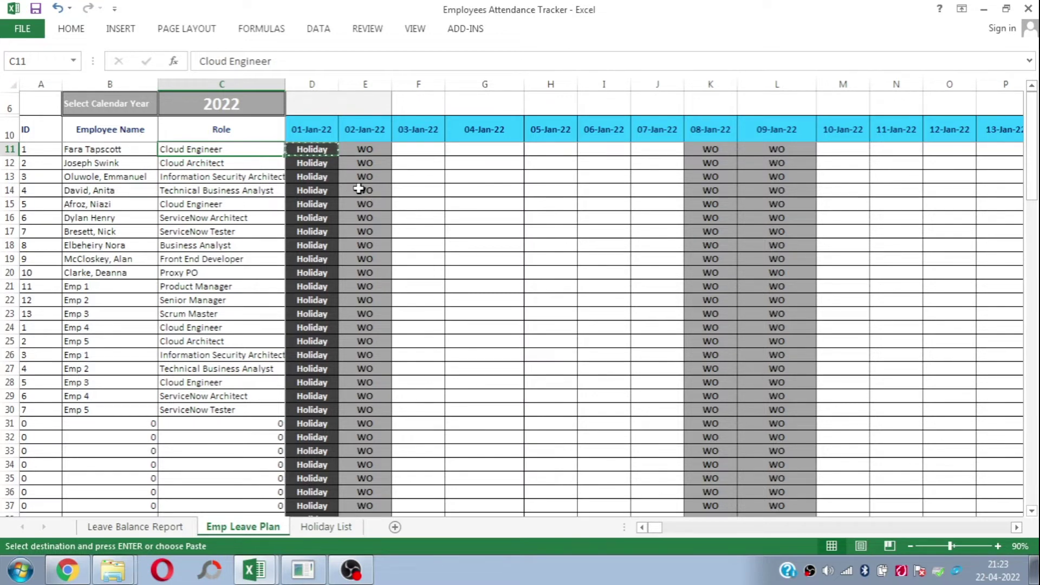
Step: Compare the New Year Day entry in the Holiday List sheet with the 01-Jan-22 column of the Emp Leave Plan sheet
{"action": "left_click", "coordinate": [323, 527]}
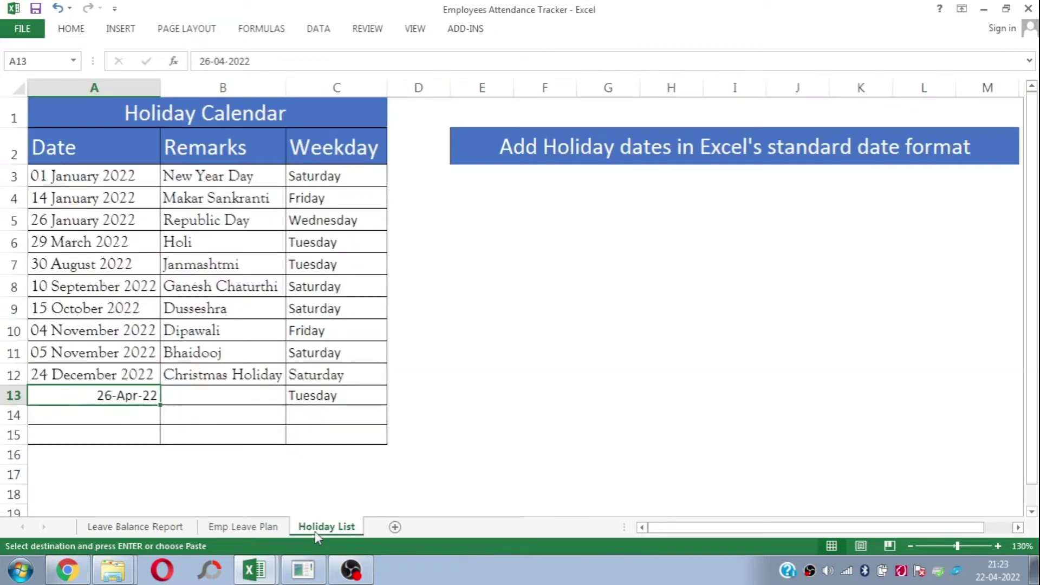
{"action": "left_click", "coordinate": [241, 530]}
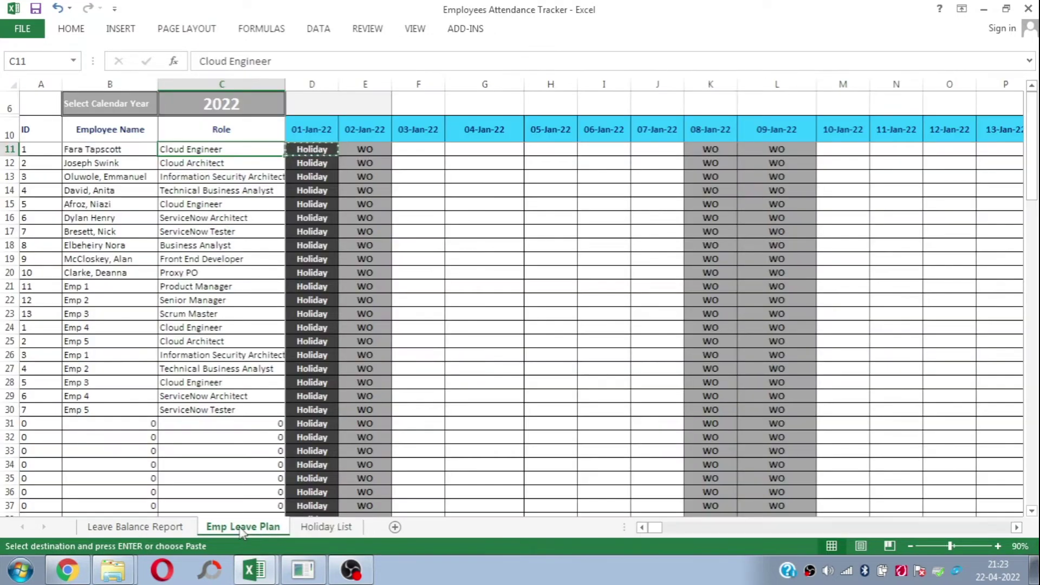
{"action": "left_click", "coordinate": [309, 528]}
{"action": "left_click", "coordinate": [14, 176]}
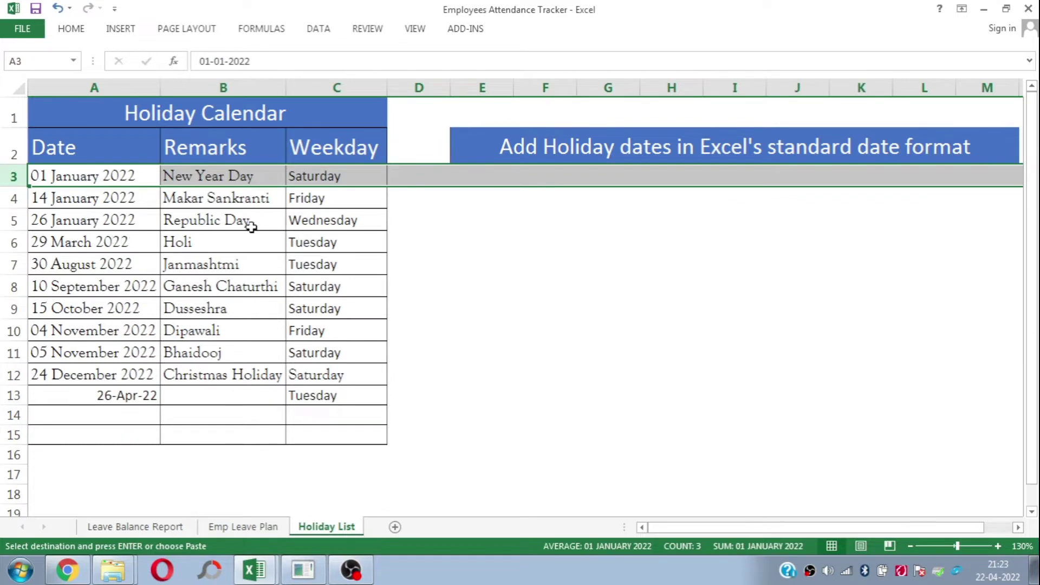
{"action": "left_click", "coordinate": [243, 527]}
{"action": "left_click", "coordinate": [312, 190]}
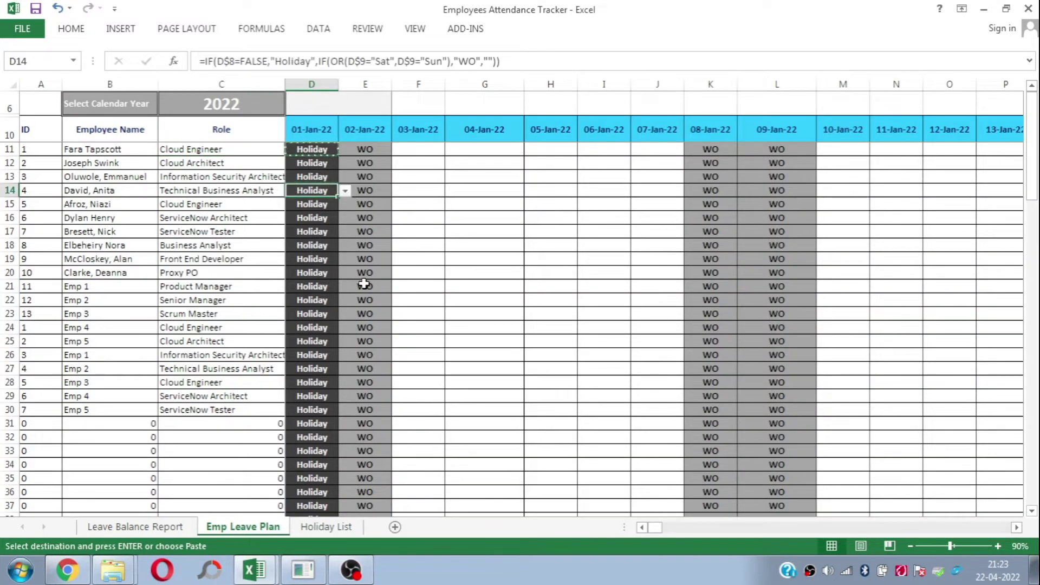
{"action": "key", "text": "Down"}
{"action": "key", "text": "Down"}
{"action": "key", "text": "Down"}
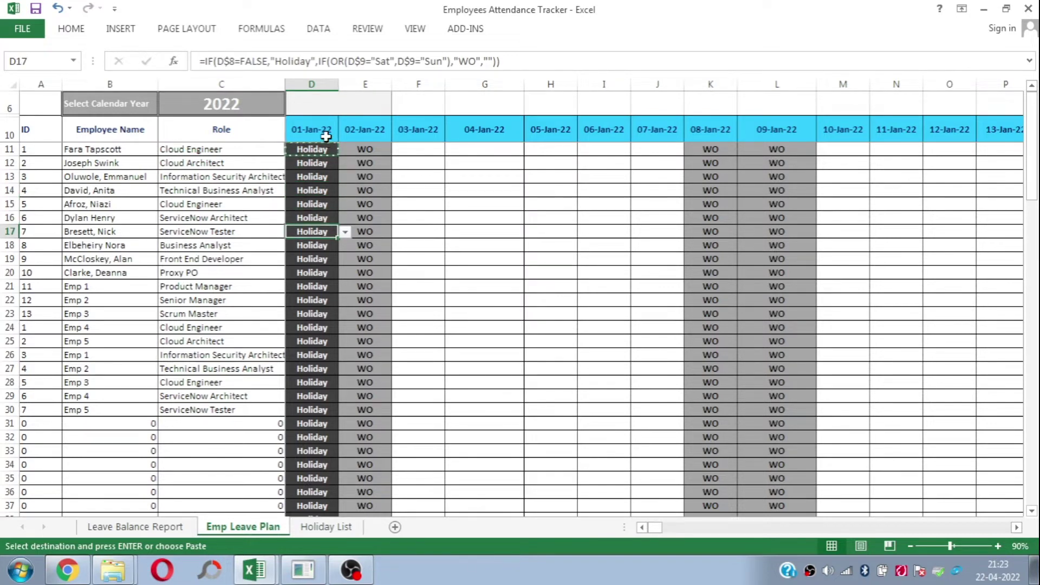
{"action": "left_click", "coordinate": [311, 138]}
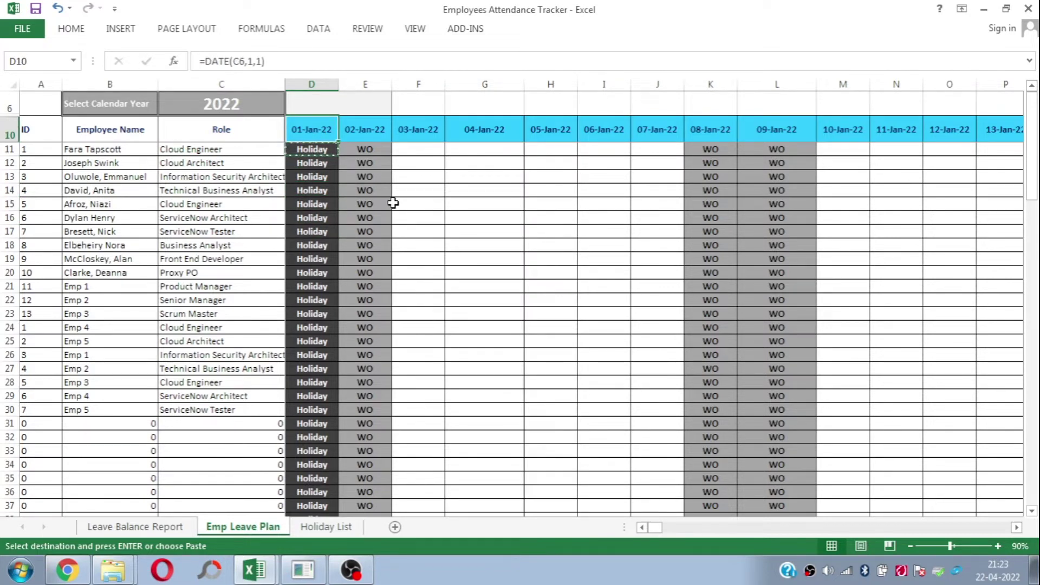
Step: Examine the date headers up to 23-Jan-22 and the 14-Jan-22 holiday column, checking against the Holiday List sheet
{"action": "key", "text": "Right"}
{"action": "key", "text": "Right"}
{"action": "key", "text": "Right"}
{"action": "key", "text": "Right"}
{"action": "key", "text": "Right"}
{"action": "key", "text": "Right"}
{"action": "key", "text": "Right"}
{"action": "key", "text": "Right"}
{"action": "key", "text": "Right"}
{"action": "key", "text": "Right"}
{"action": "key", "text": "Right"}
{"action": "key", "text": "Right"}
{"action": "key", "text": "Right"}
{"action": "key", "text": "Right"}
{"action": "key", "text": "Right"}
{"action": "key", "text": "Right"}
{"action": "key", "text": "Right"}
{"action": "key", "text": "Right"}
{"action": "key", "text": "Right"}
{"action": "key", "text": "Right"}
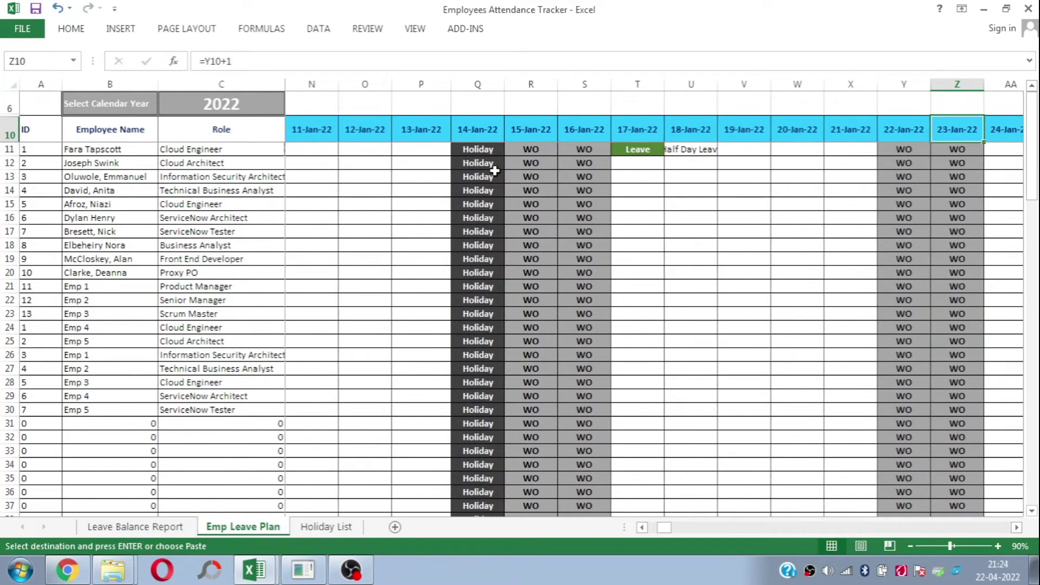
{"action": "left_click", "coordinate": [472, 145]}
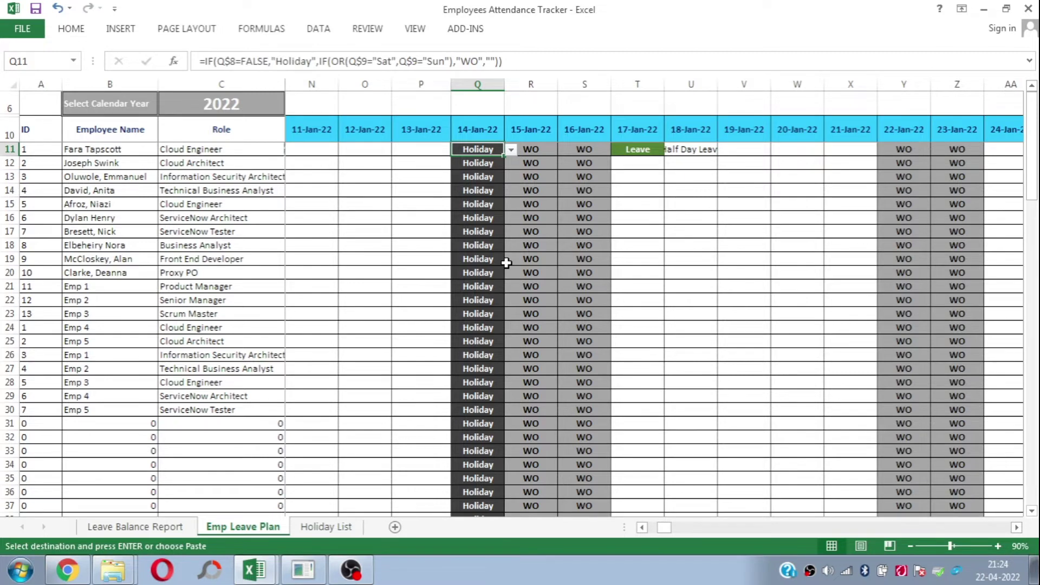
{"action": "left_click", "coordinate": [325, 526]}
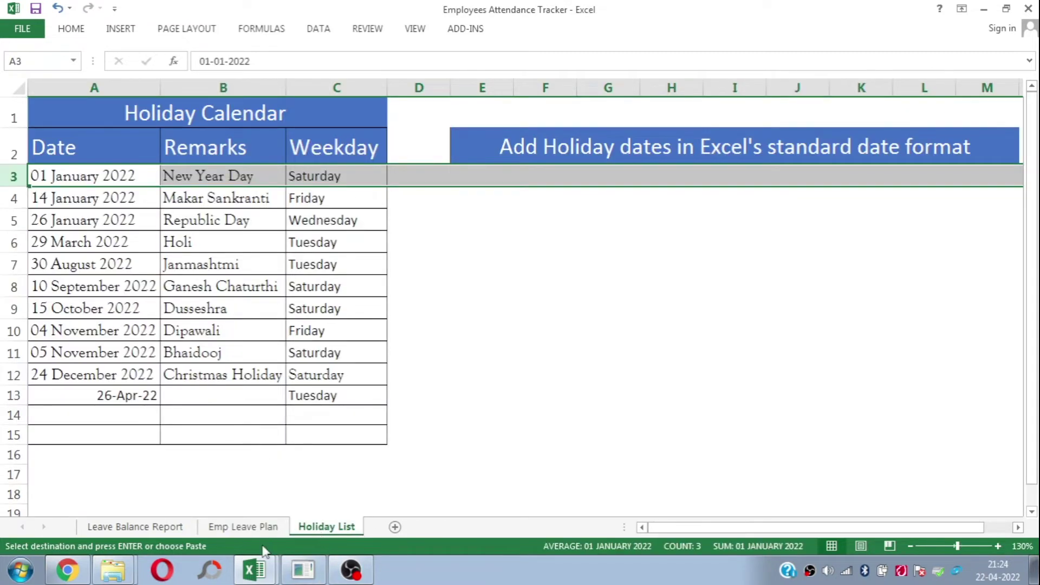
Step: Return to the Emp Leave Plan sheet and inspect the 08-Jan-22 weekend date header
{"action": "left_click", "coordinate": [244, 527]}
{"action": "left_click", "coordinate": [248, 191]}
{"action": "key", "text": "Right"}
{"action": "key", "text": "Right"}
{"action": "key", "text": "Right"}
{"action": "key", "text": "Right"}
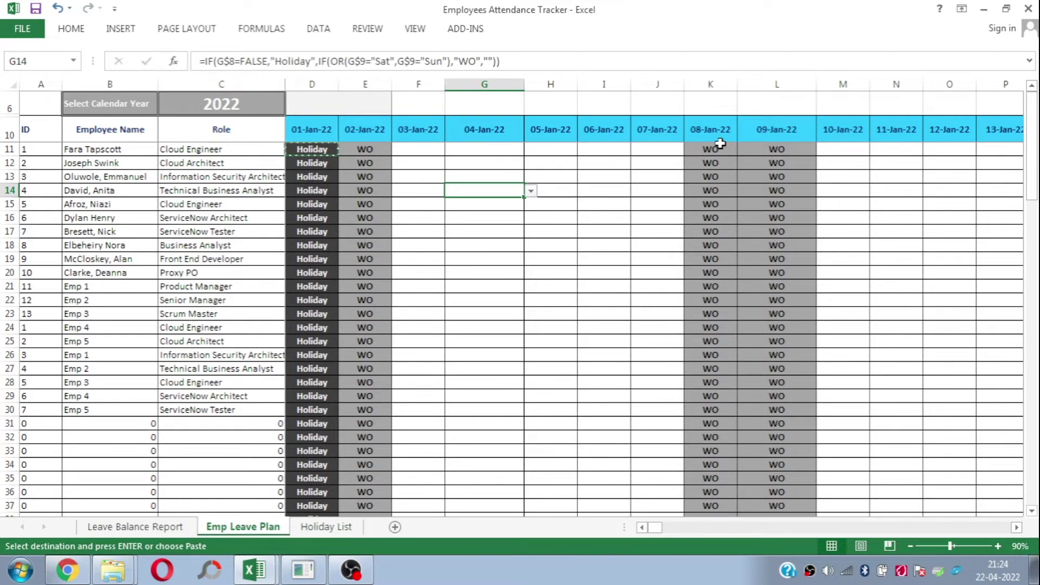
{"action": "left_click", "coordinate": [704, 130]}
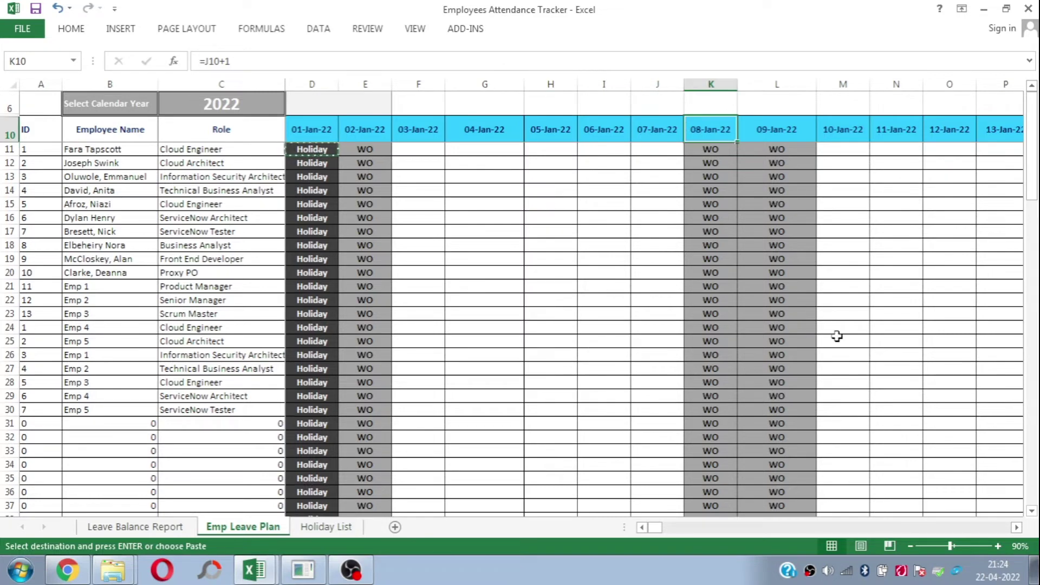
Step: Review the weekly-off and holiday markings along row 11 from 08-Jan-22 to late January, then back to 16-Jan-22
{"action": "key", "text": "Down"}
{"action": "key", "text": "Right"}
{"action": "key", "text": "Right"}
{"action": "key", "text": "Right"}
{"action": "key", "text": "Right"}
{"action": "key", "text": "Right"}
{"action": "key", "text": "Right"}
{"action": "key", "text": "Right"}
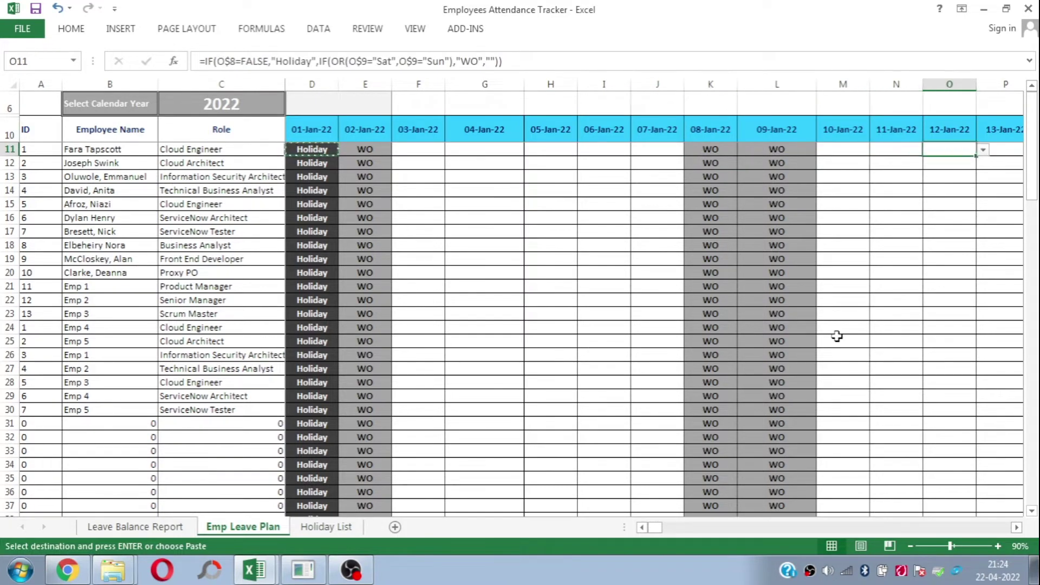
{"action": "key", "text": "Right"}
{"action": "key", "text": "Right"}
{"action": "key", "text": "Right"}
{"action": "key", "text": "Right"}
{"action": "key", "text": "Right"}
{"action": "key", "text": "Right"}
{"action": "key", "text": "Right"}
{"action": "key", "text": "Right"}
{"action": "key", "text": "Right"}
{"action": "key", "text": "Right"}
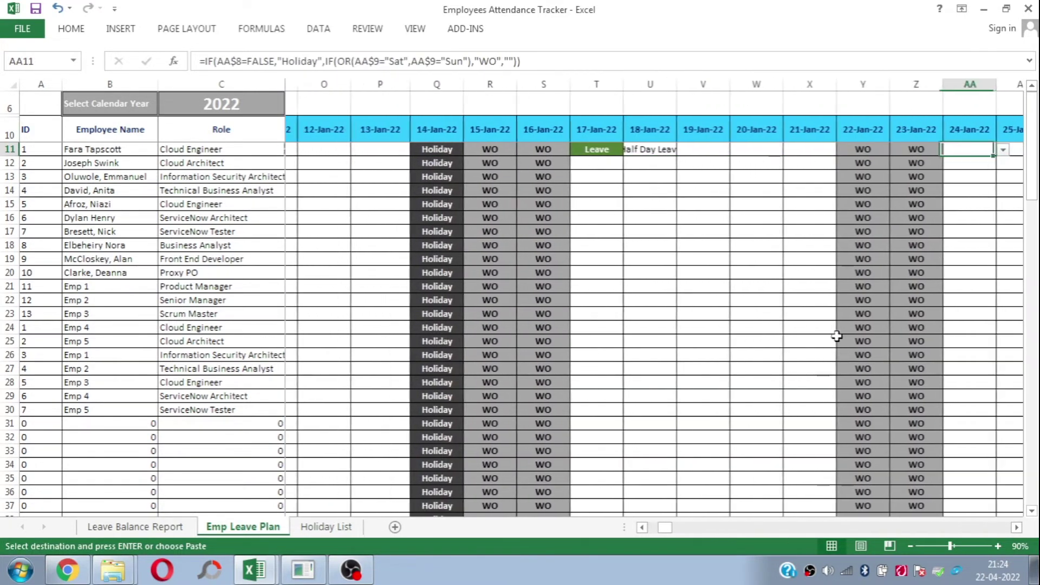
{"action": "key", "text": "Left"}
{"action": "key", "text": "Left"}
{"action": "key", "text": "Right"}
{"action": "key", "text": "Right"}
{"action": "key", "text": "Right"}
{"action": "key", "text": "Right"}
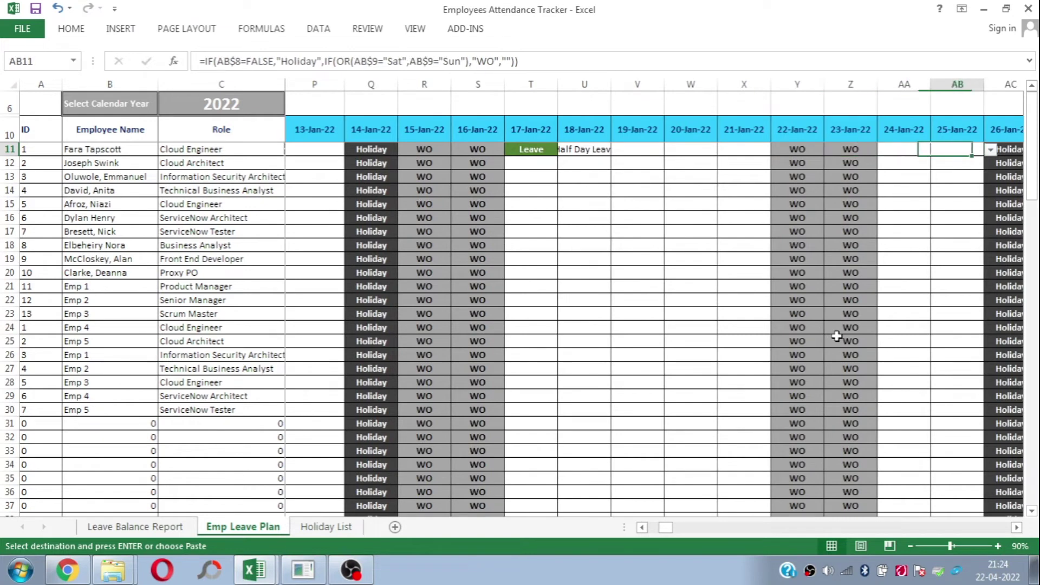
{"action": "key", "text": "Right"}
{"action": "key", "text": "Left"}
{"action": "key", "text": "Left"}
{"action": "key", "text": "Left"}
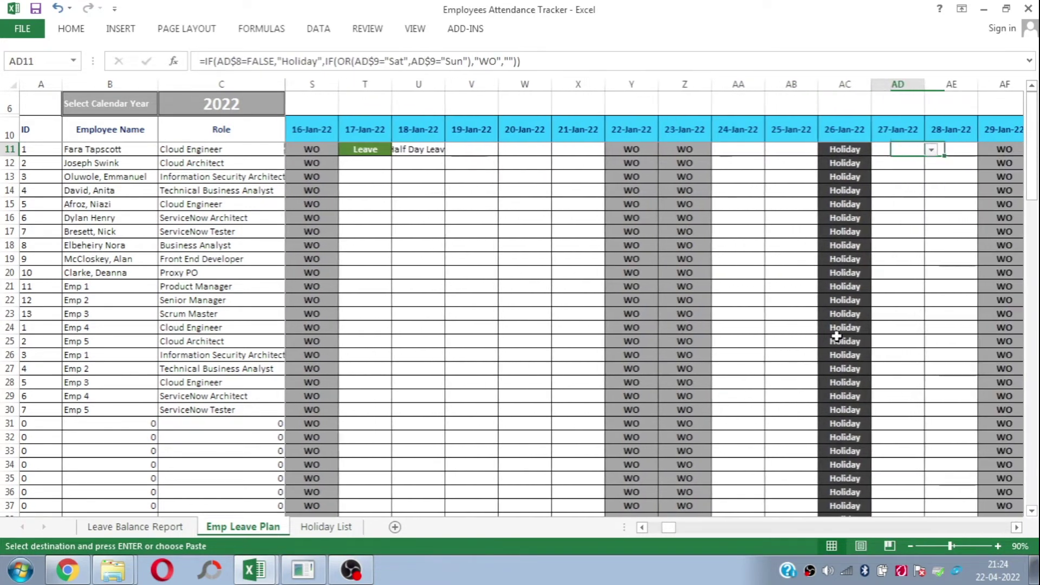
{"action": "key", "text": "Left"}
{"action": "key", "text": "Left"}
{"action": "key", "text": "Left"}
{"action": "key", "text": "Left"}
{"action": "key", "text": "Left"}
{"action": "key", "text": "Left"}
{"action": "key", "text": "Left"}
{"action": "key", "text": "Left"}
{"action": "key", "text": "Left"}
{"action": "key", "text": "Left"}
{"action": "key", "text": "Left"}
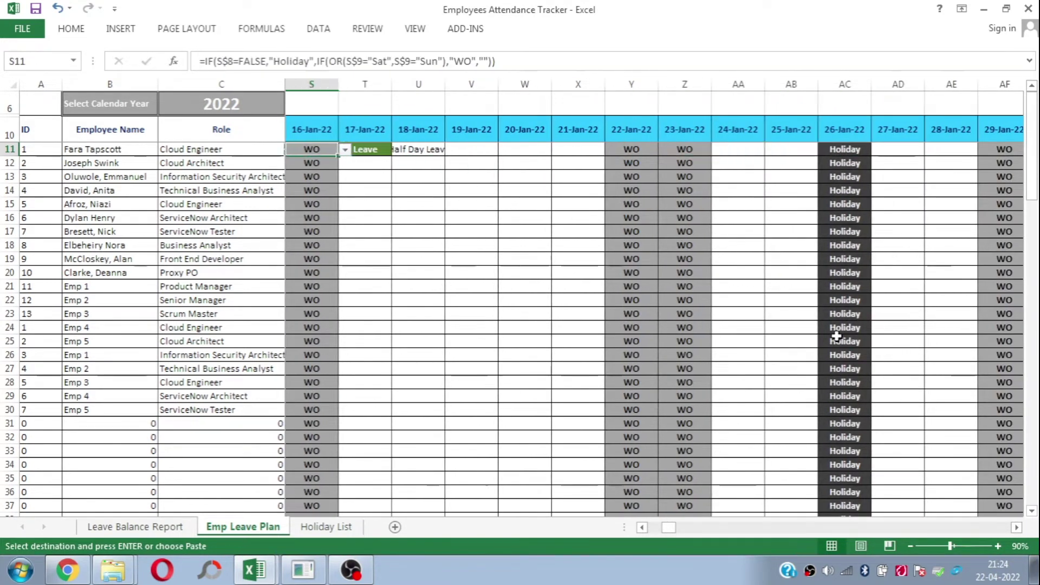
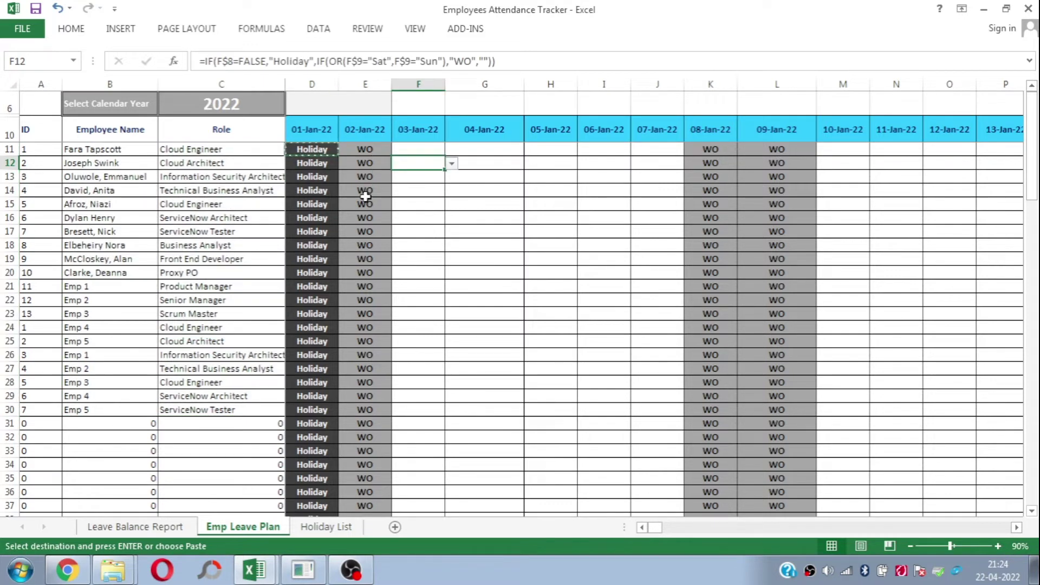
Step: Mark Leave on 03-Jan-22 for the Technical Business Analyst in row 14
{"action": "left_click", "coordinate": [114, 203]}
{"action": "key", "text": "Up"}
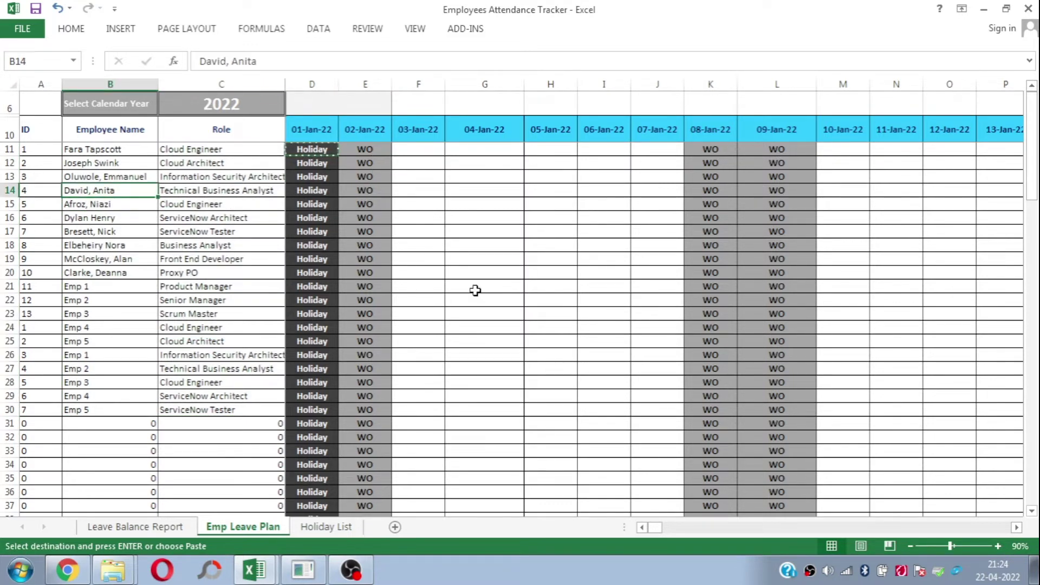
{"action": "key", "text": "Right"}
{"action": "key", "text": "Right"}
{"action": "key", "text": "Right"}
{"action": "key", "text": "Right"}
{"action": "key", "text": "alt+Down"}
{"action": "key", "text": "Down"}
{"action": "key", "text": "Down"}
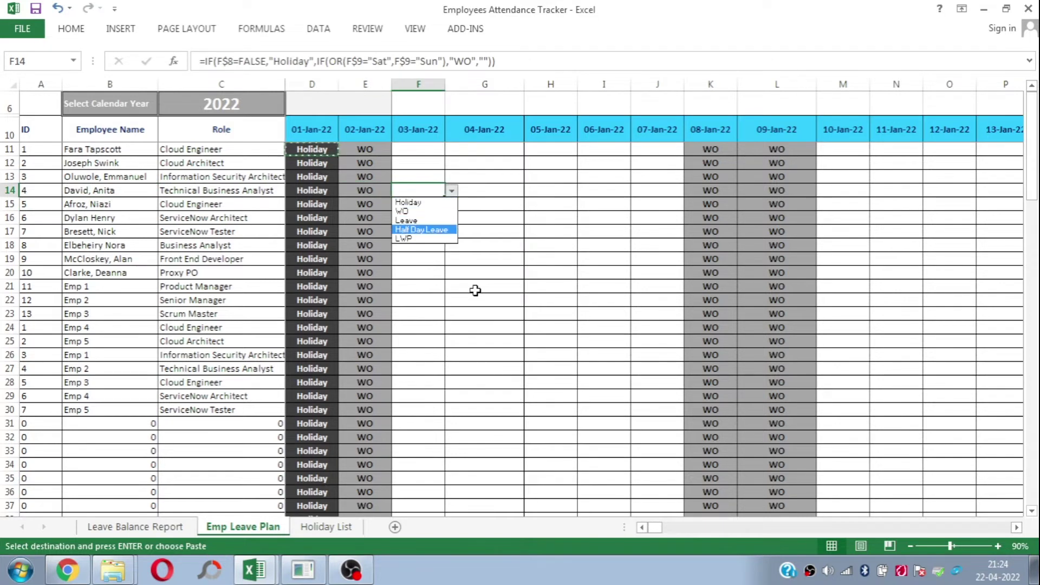
{"action": "key", "text": "Return"}
Step: Mark Leave on 05-Jan-22 and 07-Jan-22 for the same employee in row 14
{"action": "key", "text": "Right"}
{"action": "key", "text": "Right"}
{"action": "key", "text": "alt+Down"}
{"action": "key", "text": "Down"}
{"action": "key", "text": "Down"}
{"action": "key", "text": "Return"}
{"action": "key", "text": "Right"}
{"action": "key", "text": "Right"}
{"action": "key", "text": "alt+Down"}
{"action": "key", "text": "Down"}
{"action": "key", "text": "Down"}
{"action": "key", "text": "Return"}
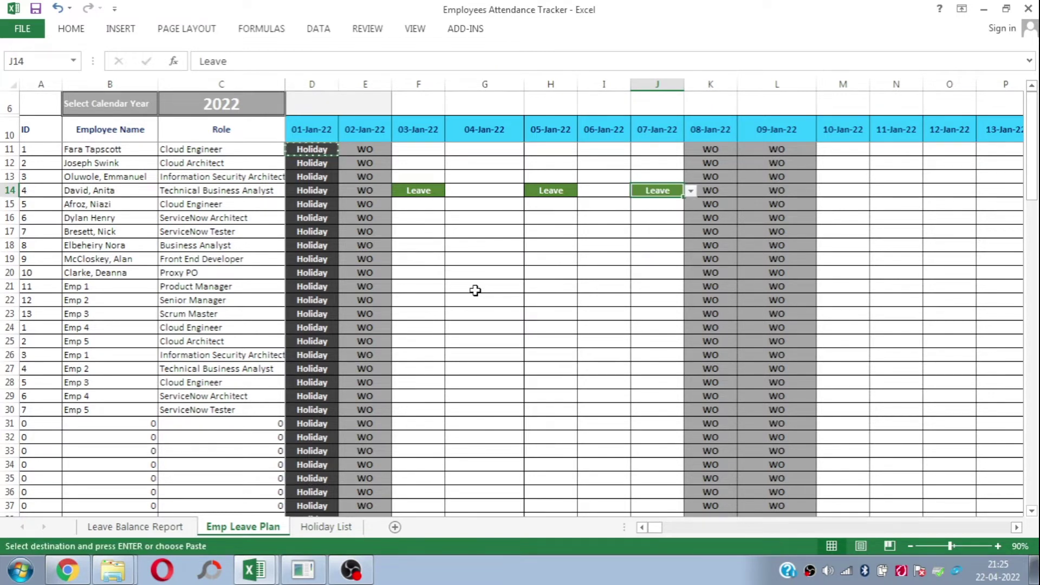
{"action": "key", "text": "Right"}
{"action": "key", "text": "Right"}
{"action": "key", "text": "Right"}
{"action": "key", "text": "Down"}
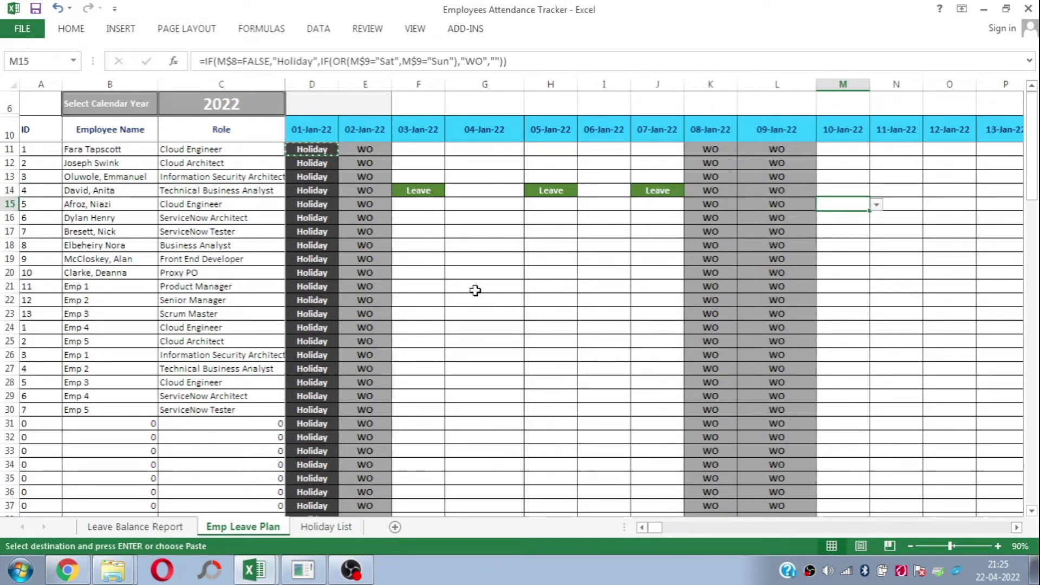
{"action": "key", "text": "alt+Down"}
{"action": "key", "text": "Down"}
{"action": "key", "text": "Down"}
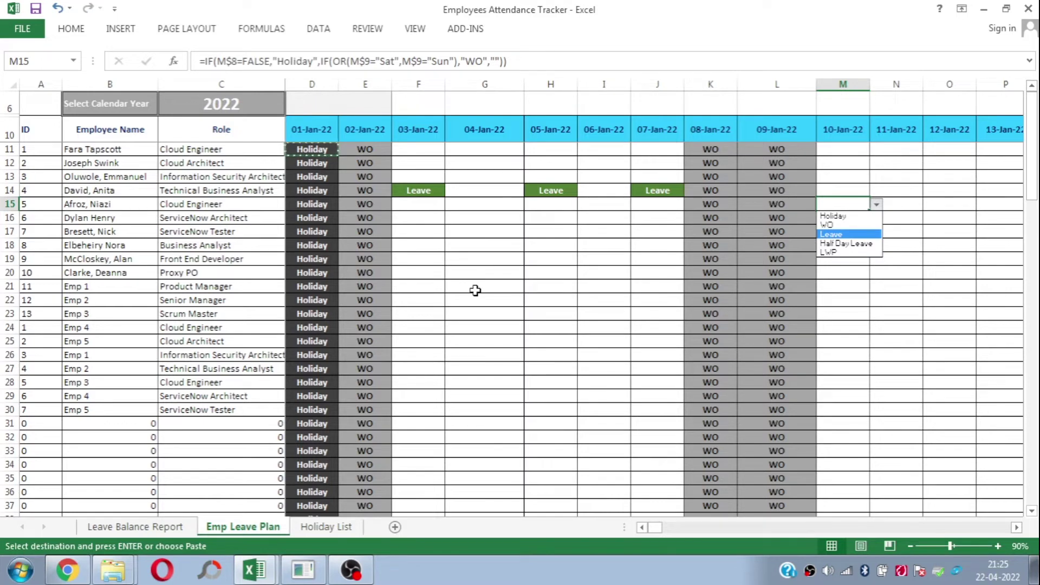
{"action": "key", "text": "Escape"}
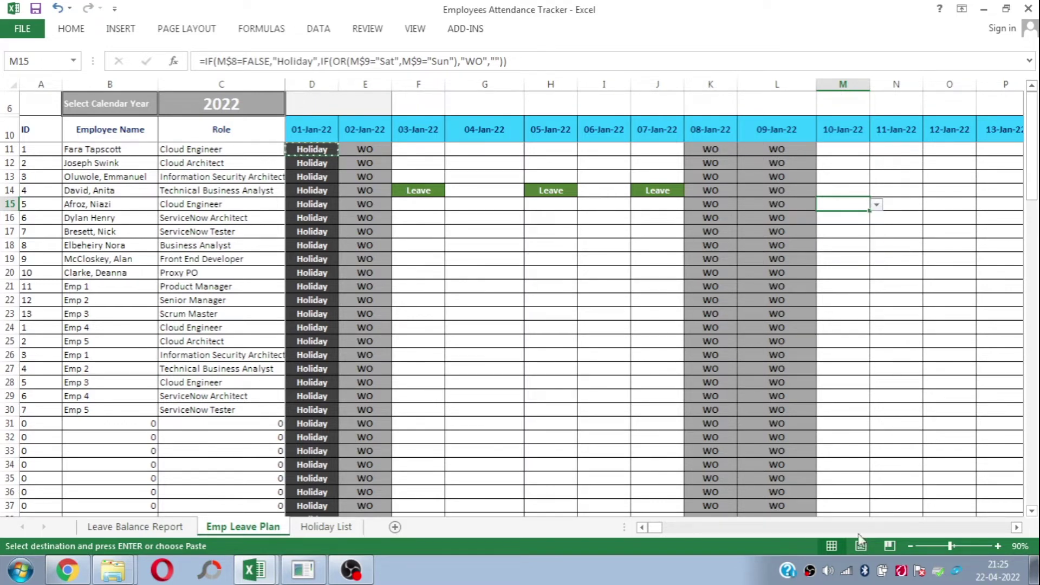
Step: Mark Half Day Leave on 06-Jan-22 for the Cloud Engineer in row 15
{"action": "left_click", "coordinate": [998, 546]}
{"action": "left_click", "coordinate": [998, 546]}
{"action": "left_click", "coordinate": [998, 546]}
{"action": "left_click", "coordinate": [998, 547]}
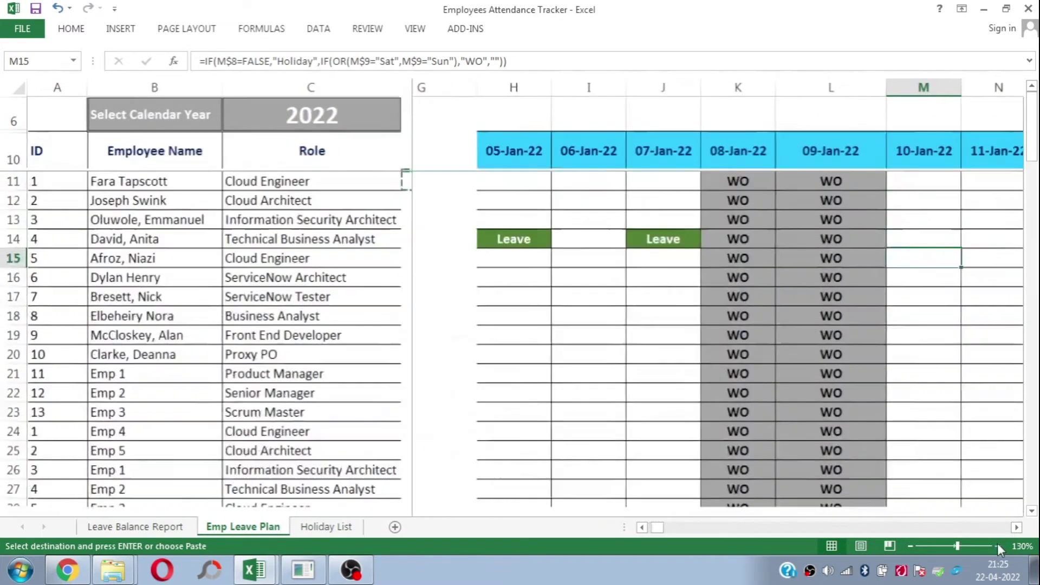
{"action": "left_click", "coordinate": [998, 546]}
{"action": "left_click", "coordinate": [567, 272]}
{"action": "left_click", "coordinate": [612, 273]}
{"action": "left_click", "coordinate": [587, 267]}
{"action": "left_click", "coordinate": [616, 278]}
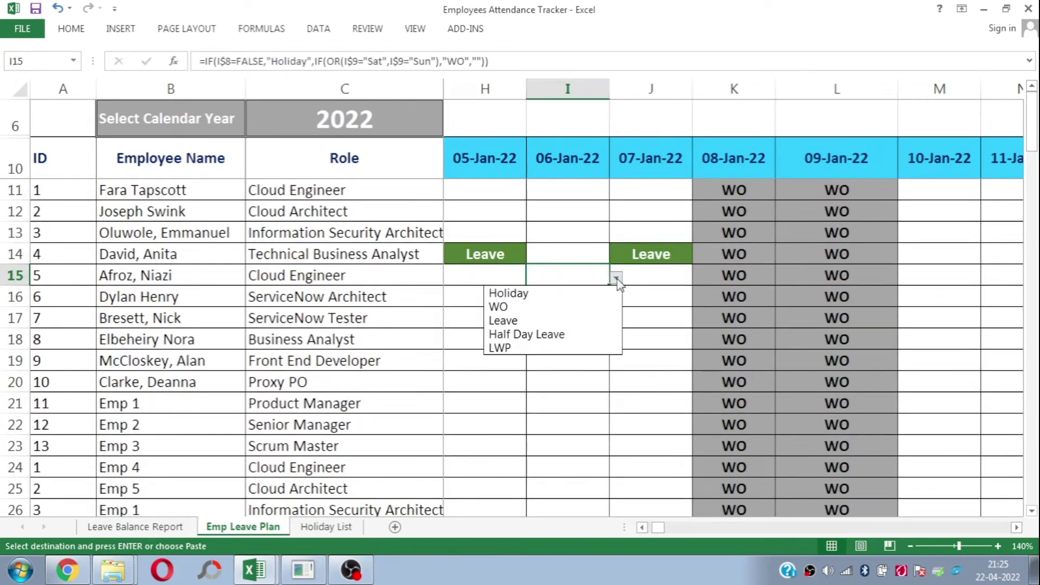
{"action": "left_click", "coordinate": [544, 334]}
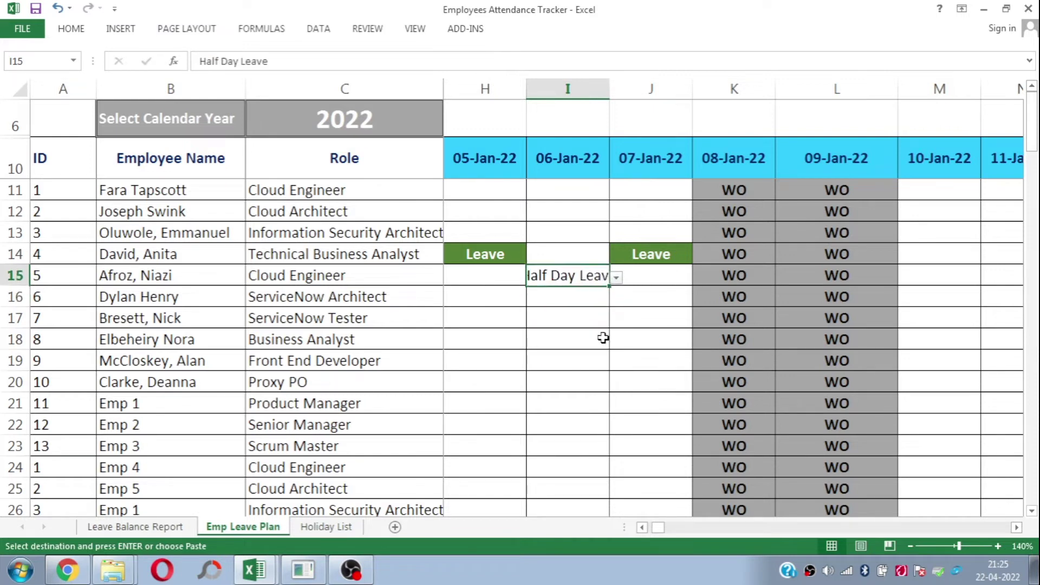
Step: Mark 06-Jan-22 and 07-Jan-22 as LWP for the Cloud Engineer in row 15
{"action": "key", "text": "alt+Down"}
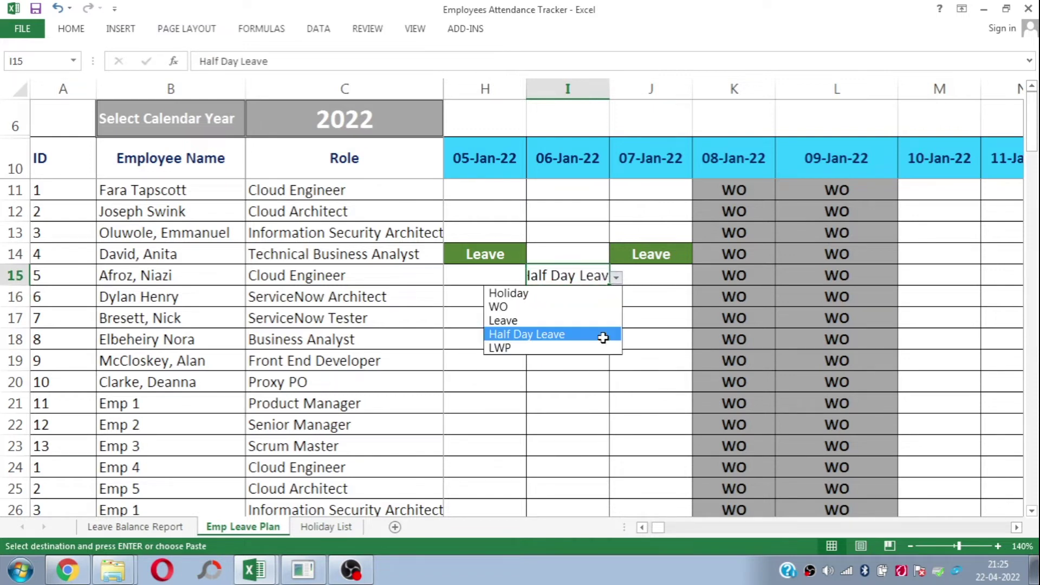
{"action": "left_click", "coordinate": [541, 347]}
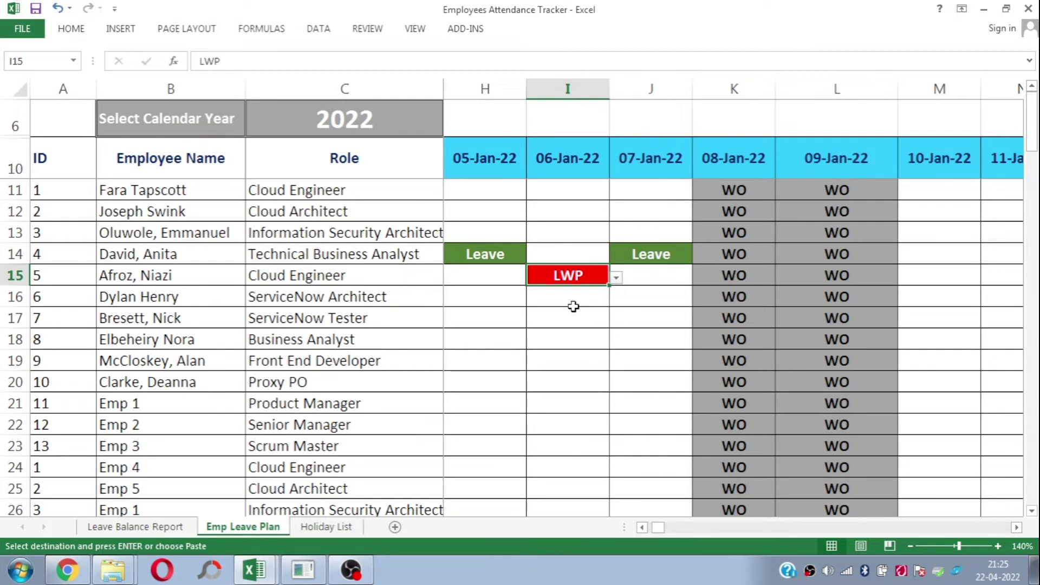
{"action": "key", "text": "Right"}
{"action": "key", "text": "alt+Down"}
{"action": "key", "text": "Down"}
{"action": "key", "text": "Down"}
{"action": "key", "text": "Down"}
{"action": "key", "text": "Return"}
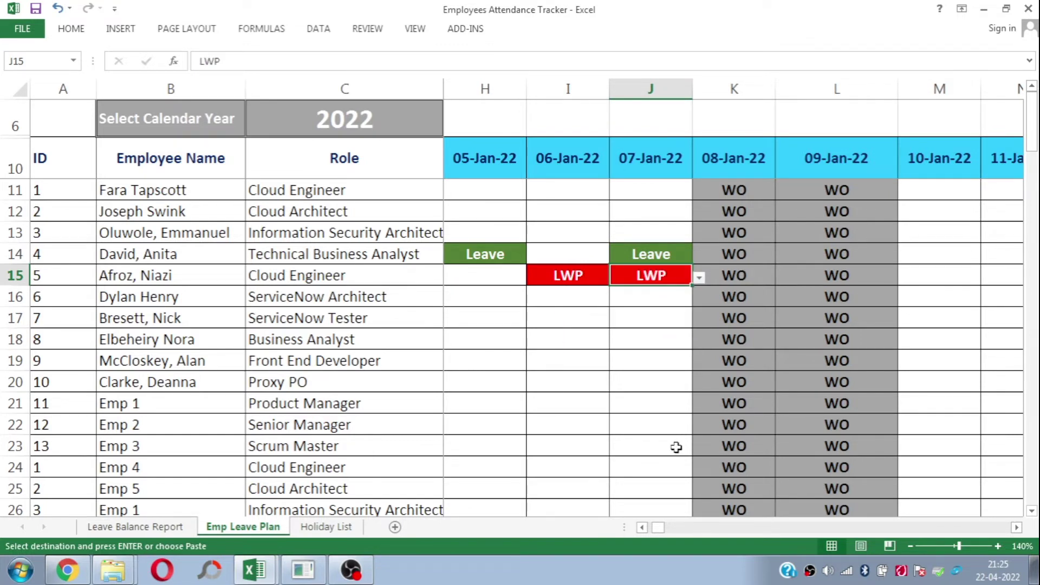
Step: Examine the January 2022 entries on the Emp Leave Plan sheet at 90% zoom, including the area around 11-Jan-22
{"action": "left_click", "coordinate": [910, 546]}
{"action": "left_click", "coordinate": [911, 546]}
{"action": "left_click", "coordinate": [911, 546]}
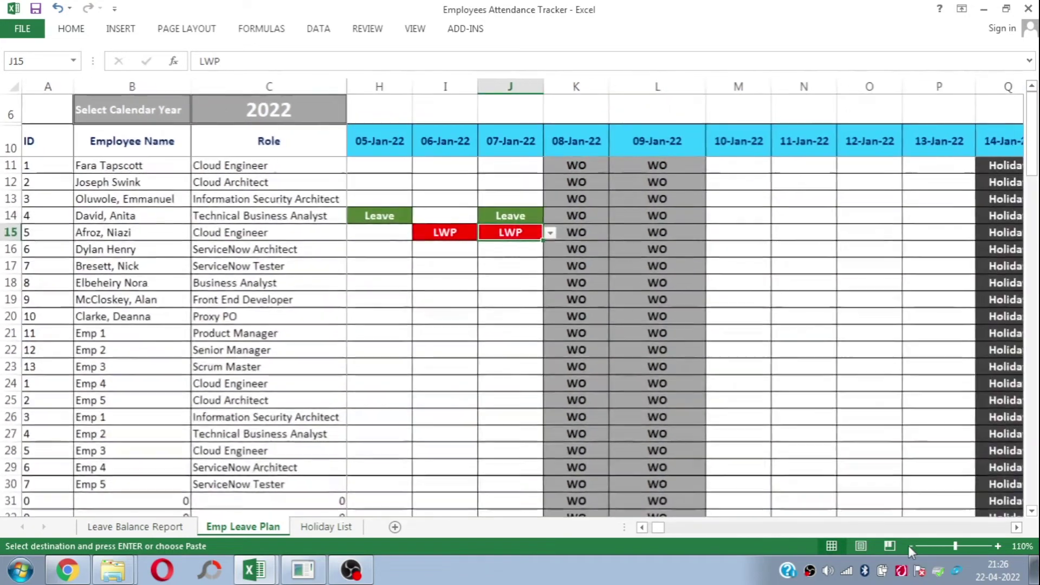
{"action": "left_click", "coordinate": [911, 546]}
{"action": "left_click", "coordinate": [911, 546]}
{"action": "left_click", "coordinate": [911, 546]}
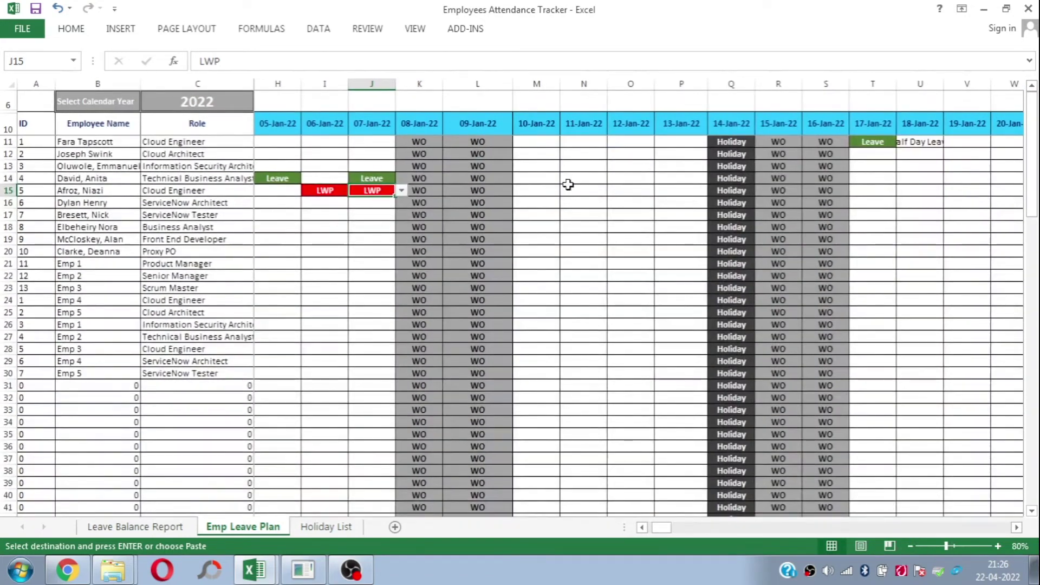
{"action": "left_click", "coordinate": [1000, 547]}
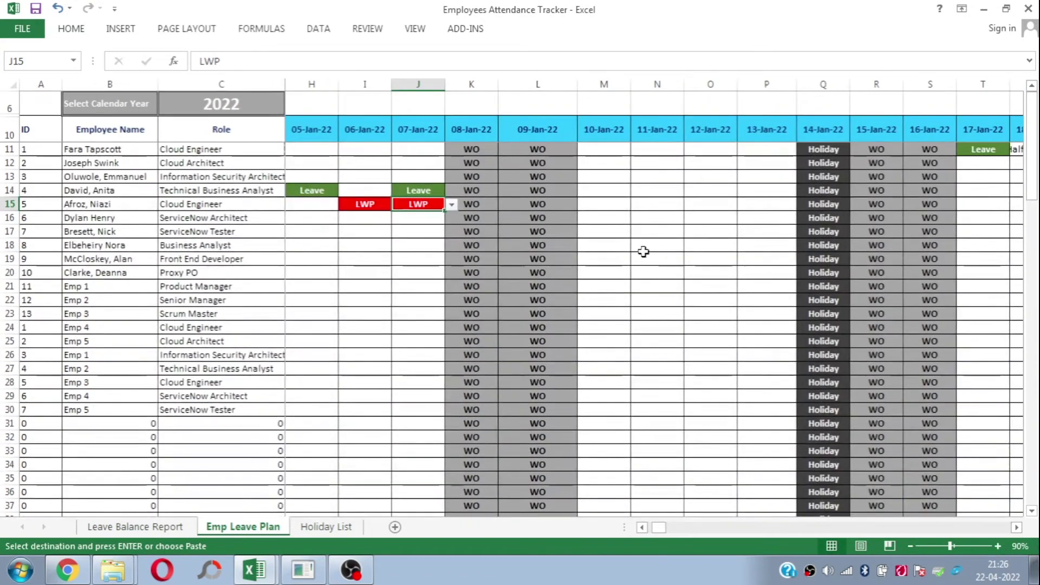
{"action": "left_click", "coordinate": [678, 248]}
{"action": "key", "text": "Left"}
{"action": "key", "text": "Left"}
{"action": "key", "text": "Right"}
{"action": "key", "text": "Right"}
{"action": "key", "text": "Up"}
{"action": "key", "text": "Up"}
{"action": "key", "text": "Up"}
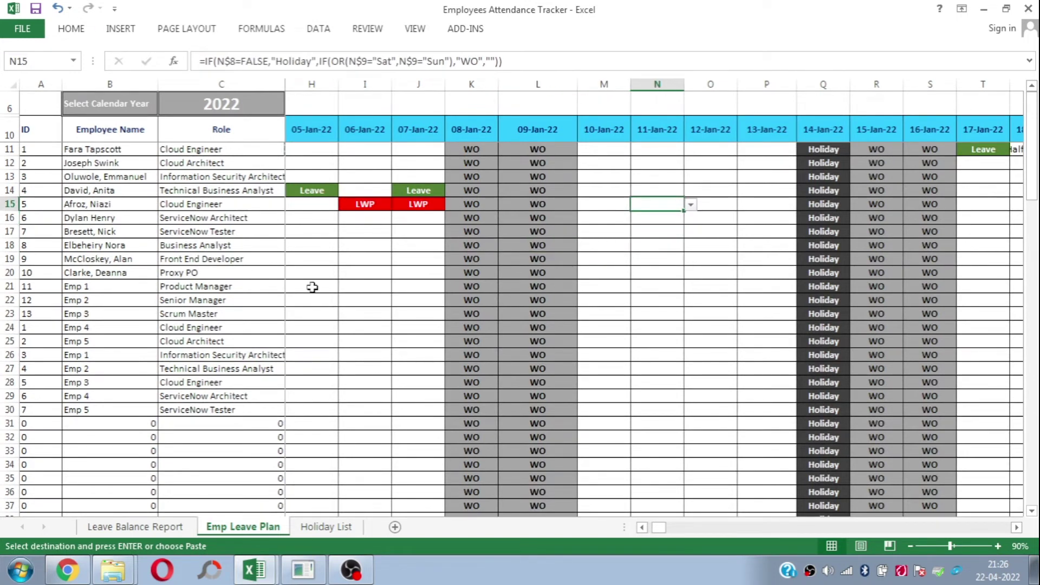
Step: Open the Leave Balance Report and examine the Jan-22 leave figures, ending on the Technical Business Analyst in row 7
{"action": "left_click", "coordinate": [149, 535]}
{"action": "left_click", "coordinate": [324, 222]}
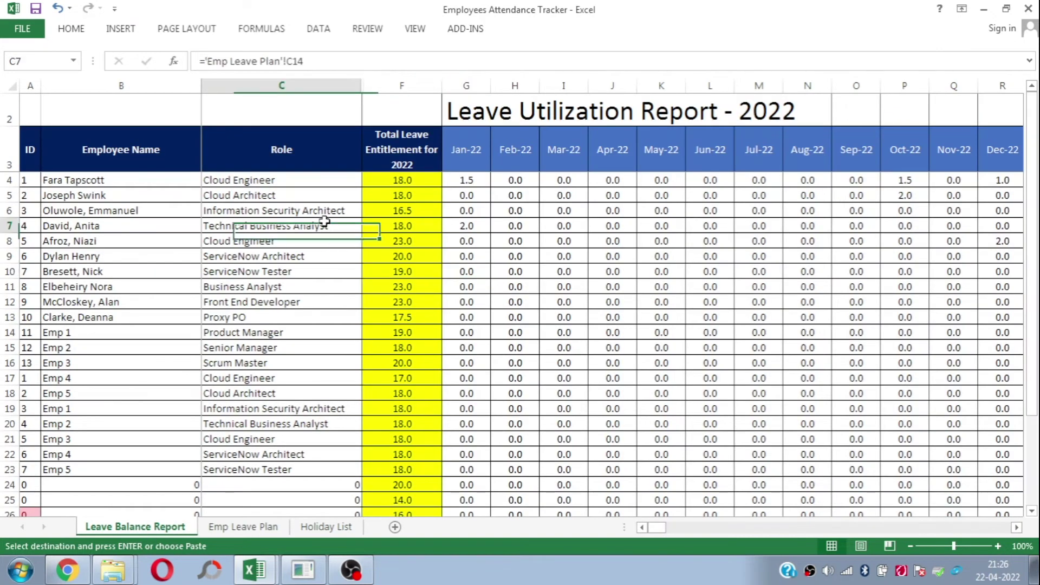
{"action": "key", "text": "Right"}
{"action": "key", "text": "Right"}
{"action": "key", "text": "Right"}
{"action": "key", "text": "Right"}
{"action": "key", "text": "Left"}
{"action": "key", "text": "Left"}
{"action": "left_click_drag", "start_coordinate": [471, 182], "coordinate": [471, 301]}
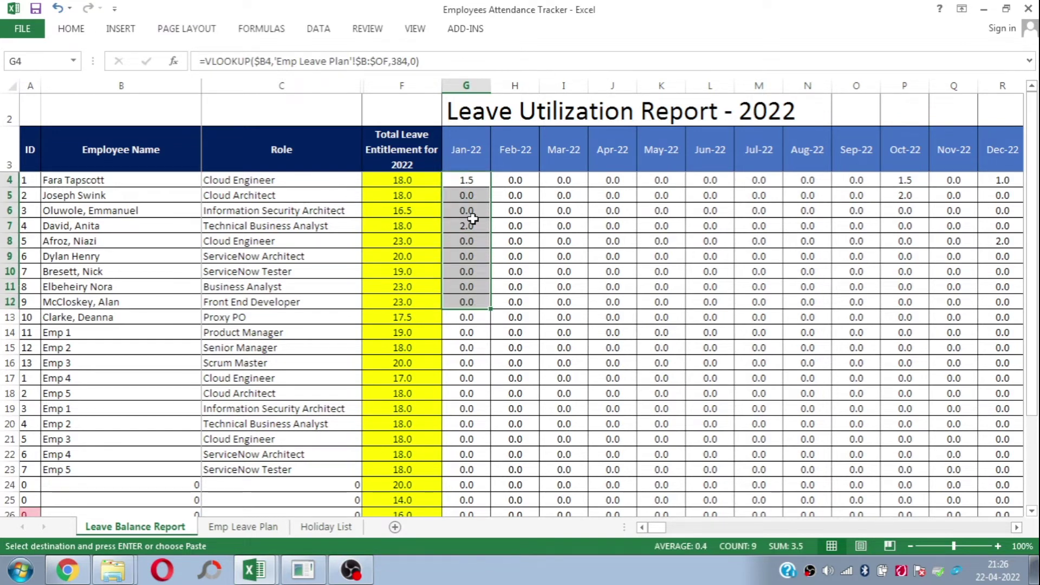
{"action": "left_click", "coordinate": [474, 227]}
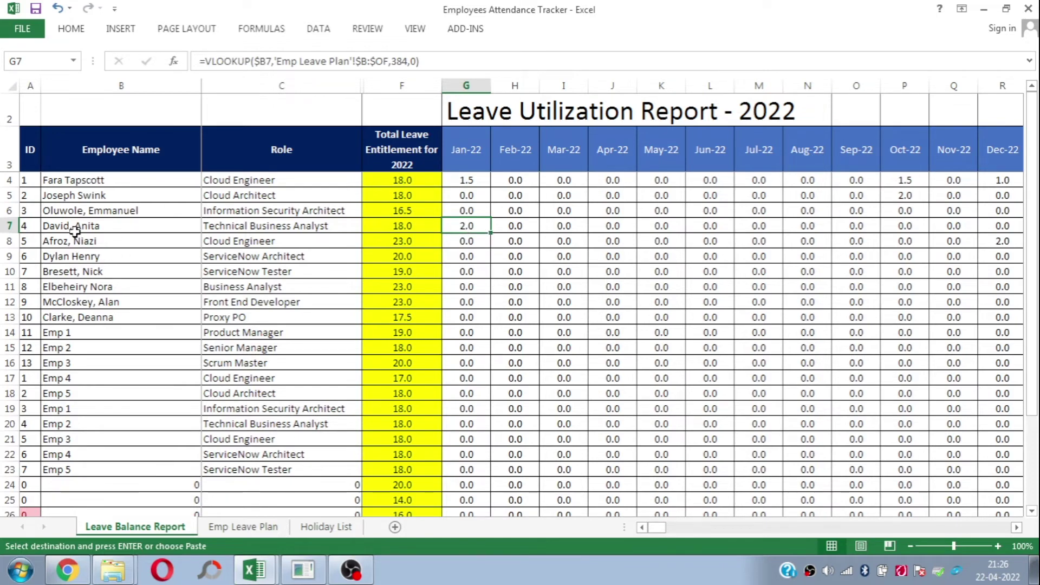
Step: Check the 05-Jan-22 entry in row 14 of Emp Leave Plan and return to the Leave Balance Report
{"action": "left_click", "coordinate": [244, 528]}
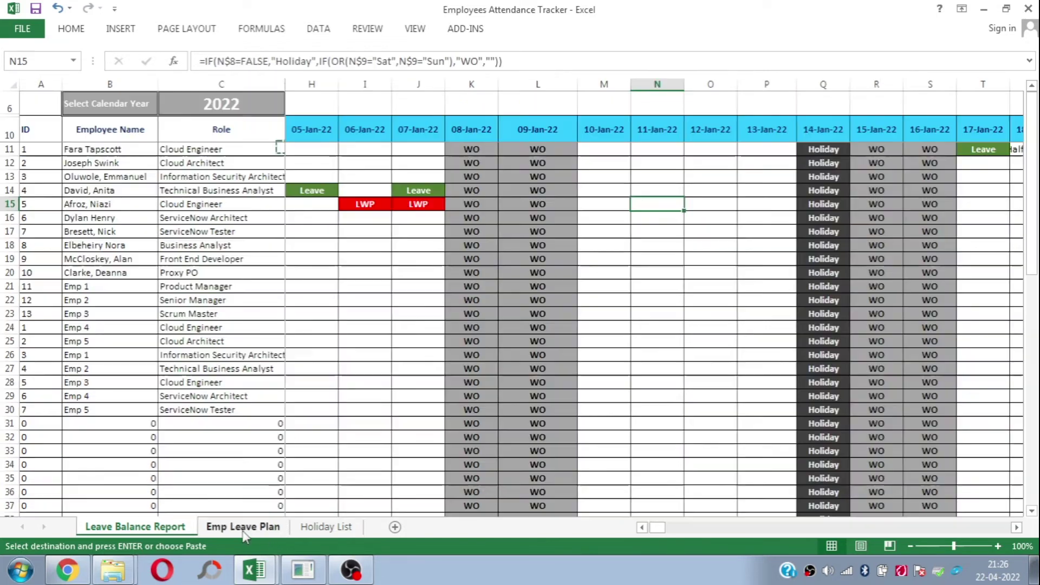
{"action": "left_click", "coordinate": [290, 192]}
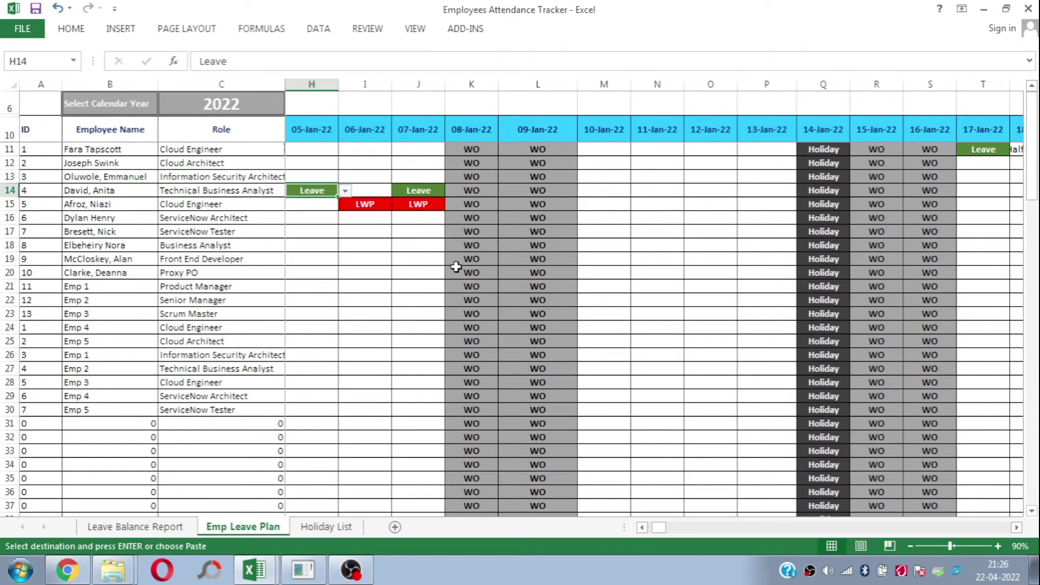
{"action": "left_click", "coordinate": [153, 530]}
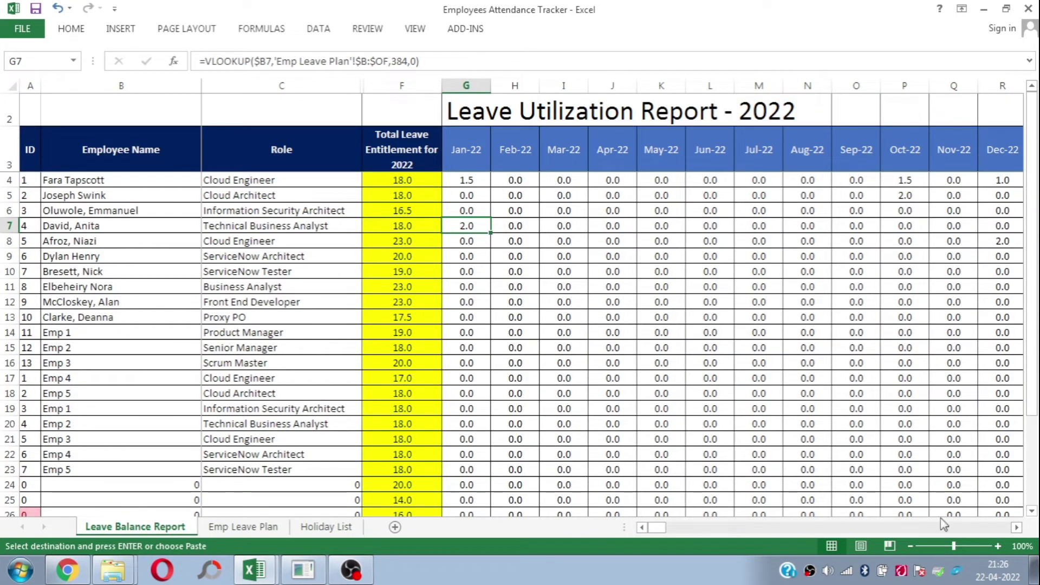
Step: Examine the report's monthly leave columns through Apr-22 for the Technical Business Analyst in row 7
{"action": "left_click", "coordinate": [998, 546]}
{"action": "left_click", "coordinate": [998, 546]}
{"action": "left_click", "coordinate": [998, 546]}
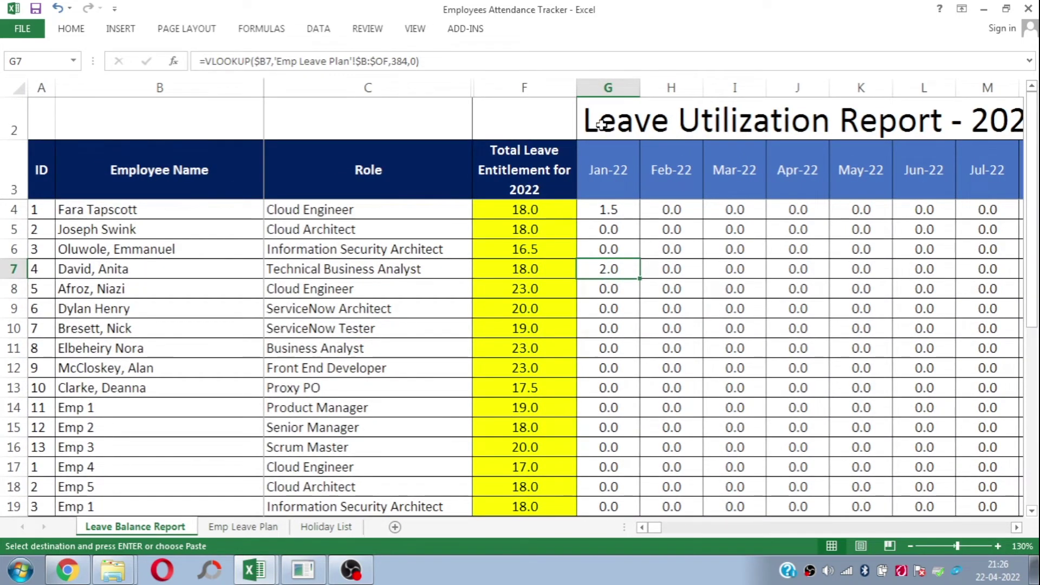
{"action": "left_click", "coordinate": [911, 546]}
{"action": "left_click", "coordinate": [909, 544]}
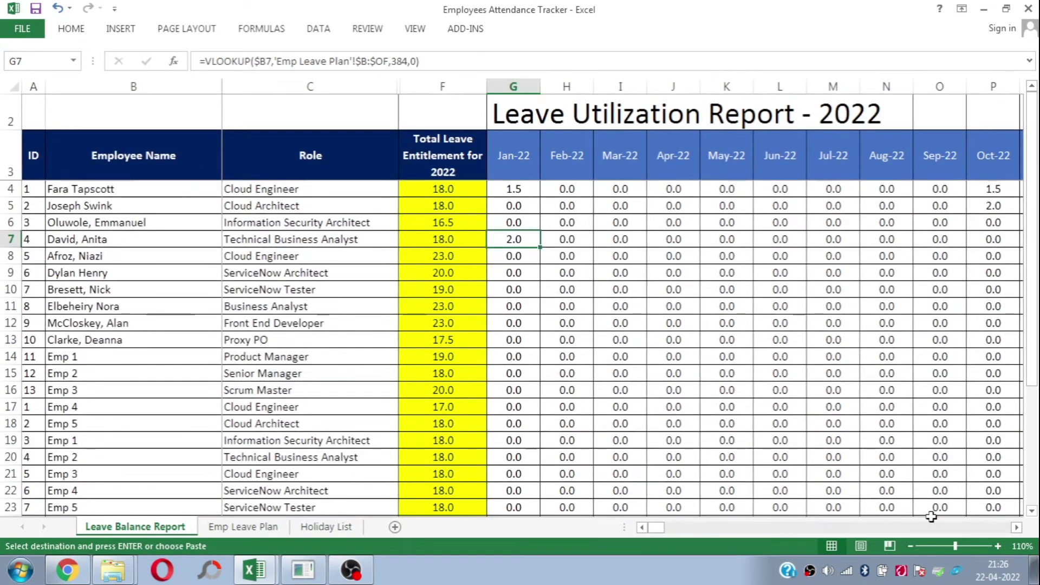
{"action": "left_click", "coordinate": [910, 546]}
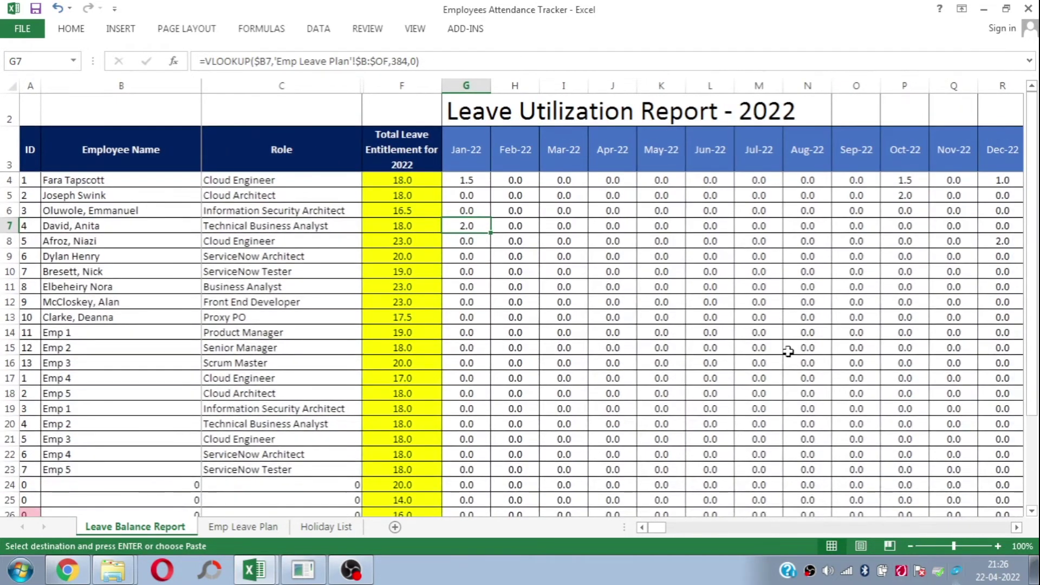
{"action": "left_click", "coordinate": [531, 226]}
{"action": "key", "text": "Right"}
{"action": "key", "text": "Right"}
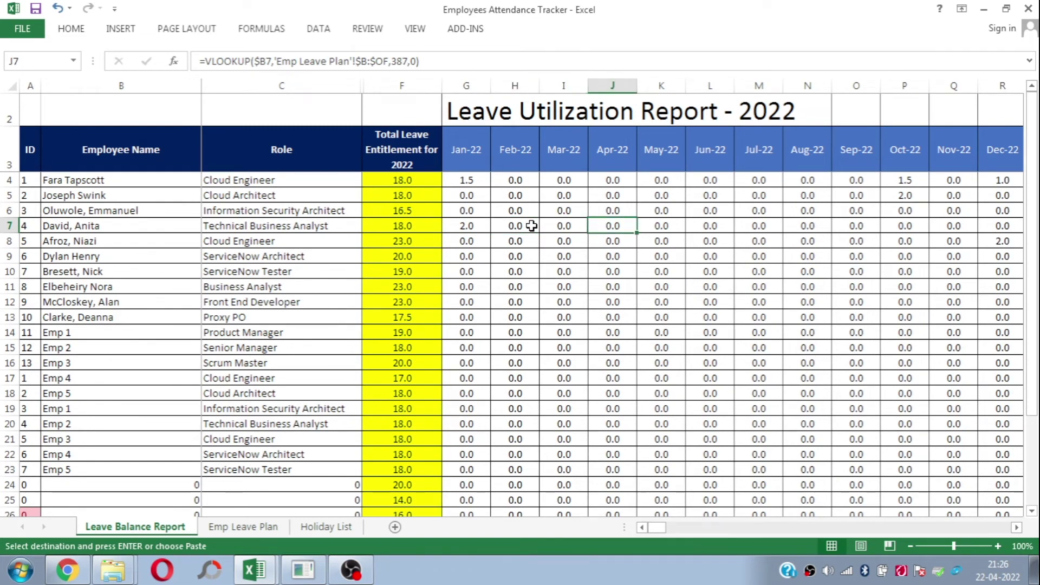
Step: Inspect the Total Leave Entitlement column and the formula behind its header in F3
{"action": "left_click", "coordinate": [402, 86]}
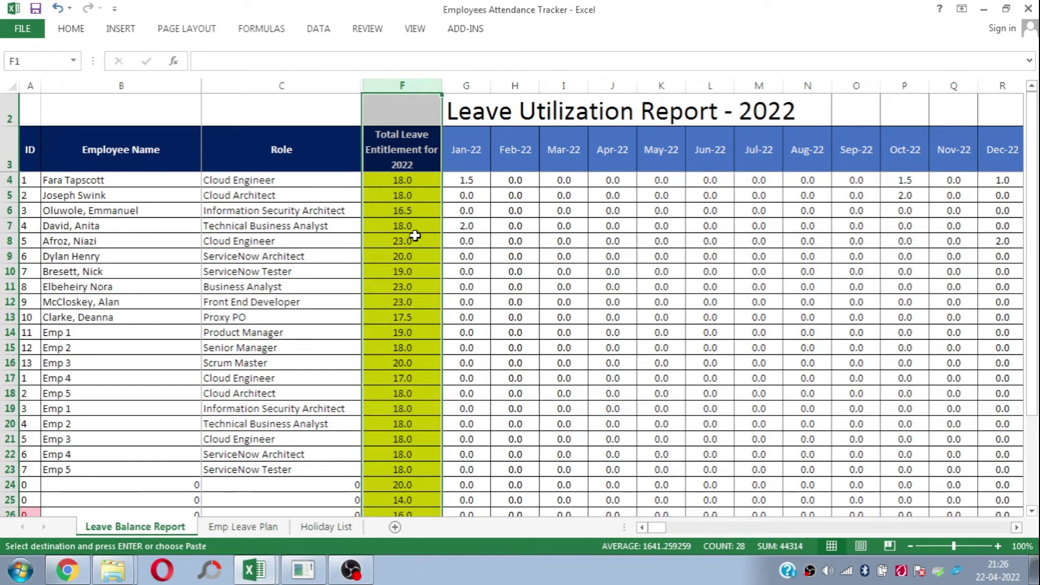
{"action": "left_click", "coordinate": [402, 169]}
{"action": "double_click", "coordinate": [402, 169]}
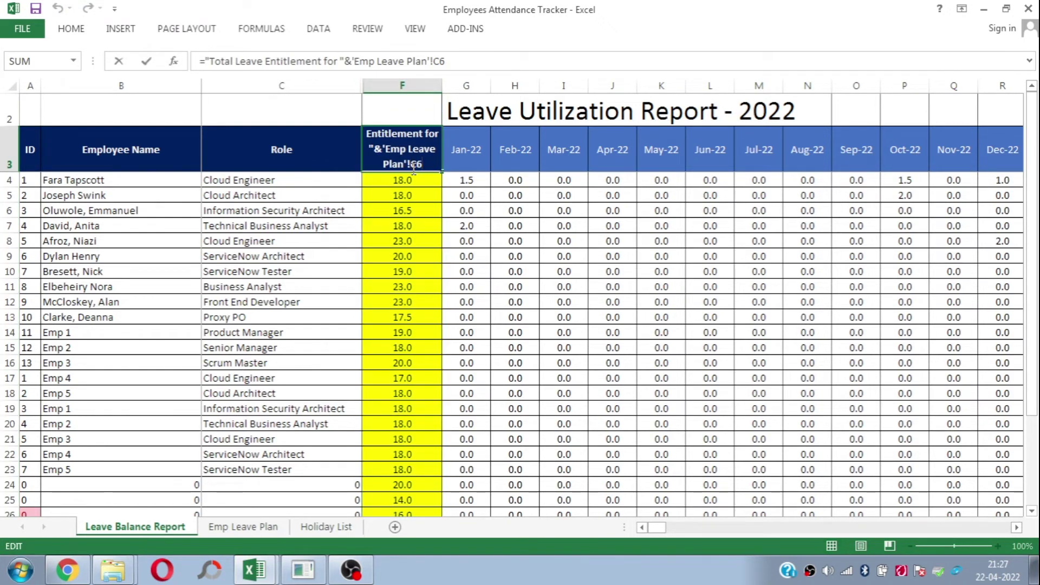
{"action": "key", "text": "Return"}
Step: Review the individual leave entitlement formulas in column F, ending on the ServiceNow Tester in row 10
{"action": "key", "text": "Down"}
{"action": "key", "text": "Down"}
{"action": "key", "text": "Down"}
{"action": "key", "text": "Down"}
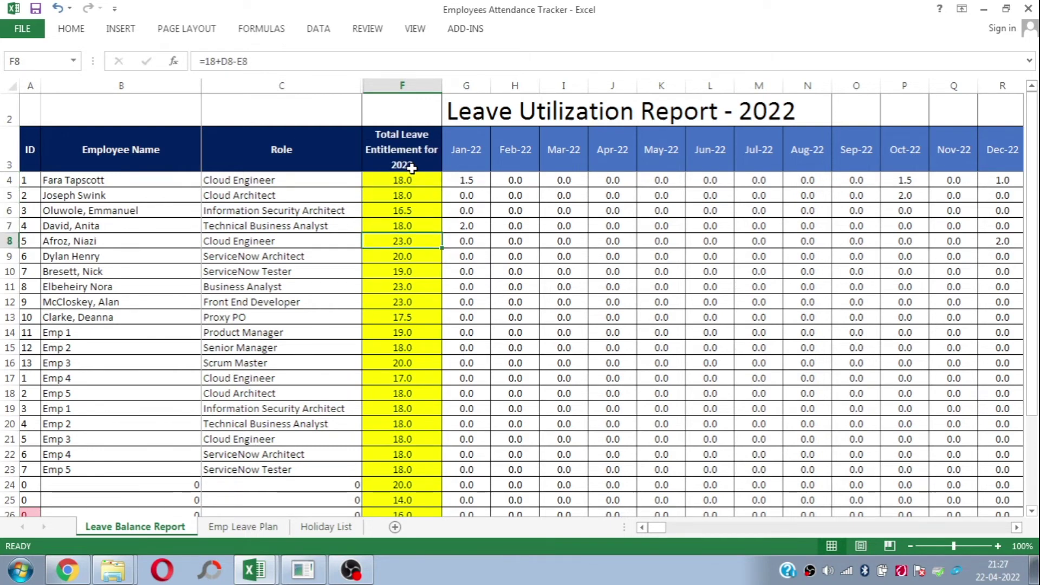
{"action": "key", "text": "Down"}
{"action": "key", "text": "Down"}
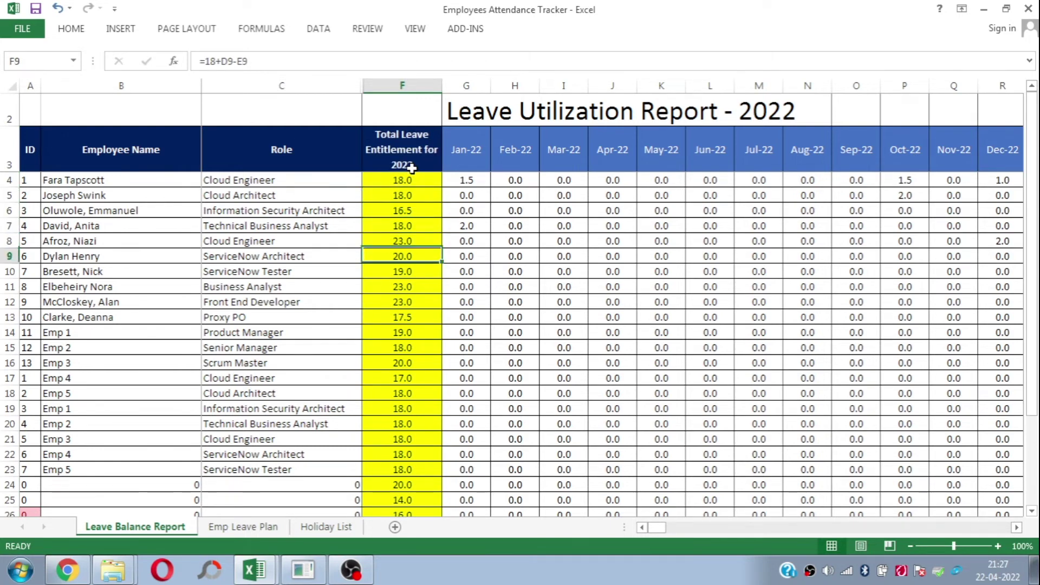
{"action": "key", "text": "Up"}
{"action": "key", "text": "Up"}
{"action": "key", "text": "Up"}
{"action": "key", "text": "Up"}
{"action": "key", "text": "Up"}
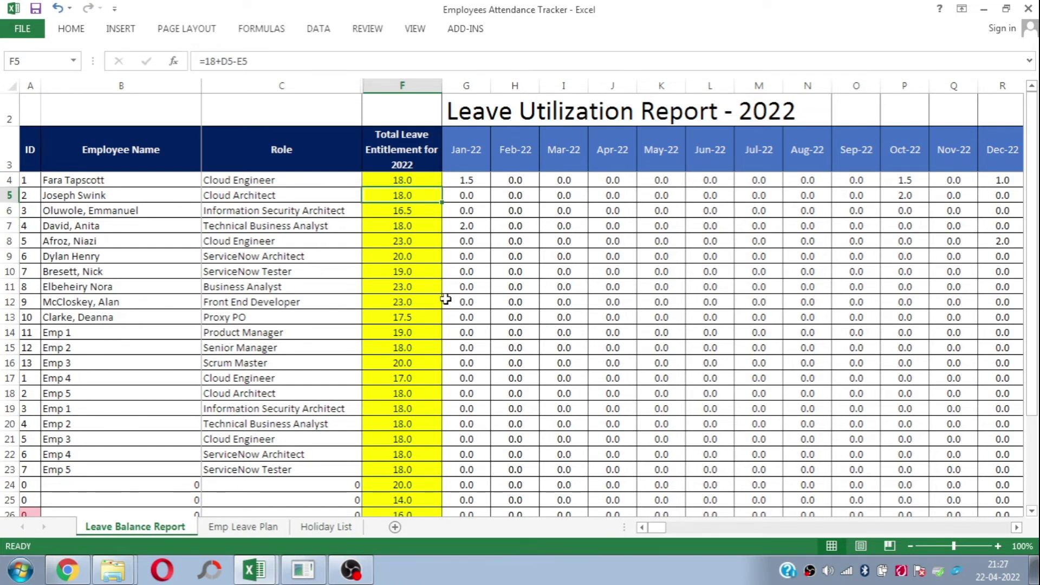
{"action": "left_click", "coordinate": [395, 270]}
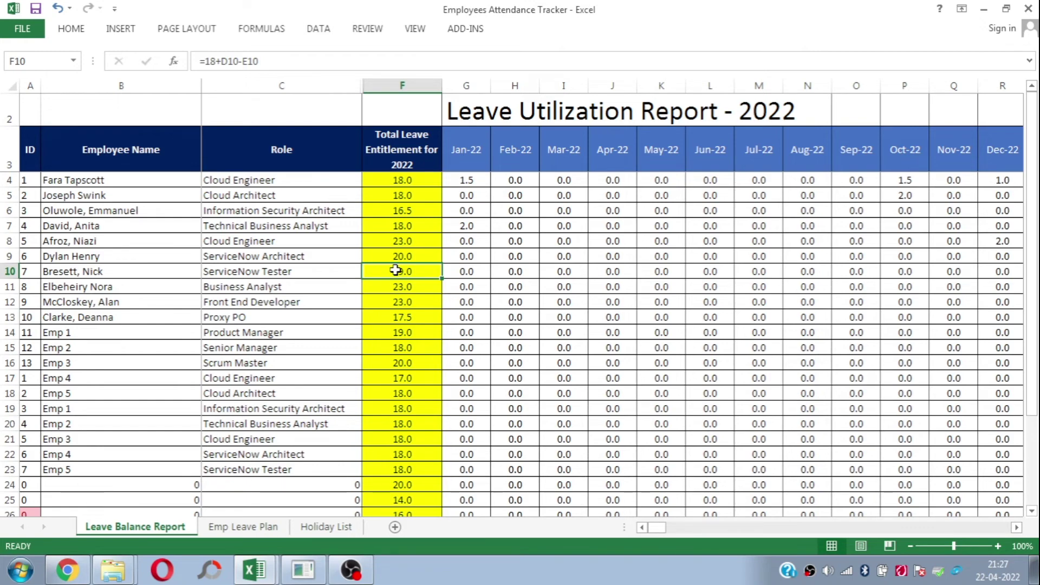
Step: Look across row 10 from the monthly leave columns to the Leave Balance till Dec' 2022 column
{"action": "key", "text": "Right"}
{"action": "key", "text": "Right"}
{"action": "key", "text": "Right"}
{"action": "key", "text": "Right"}
{"action": "key", "text": "Right"}
{"action": "key", "text": "Right"}
{"action": "key", "text": "Right"}
{"action": "key", "text": "Right"}
{"action": "key", "text": "Right"}
{"action": "key", "text": "Right"}
{"action": "key", "text": "Right"}
{"action": "key", "text": "Right"}
{"action": "key", "text": "Right"}
{"action": "key", "text": "Right"}
{"action": "key", "text": "Right"}
{"action": "key", "text": "Right"}
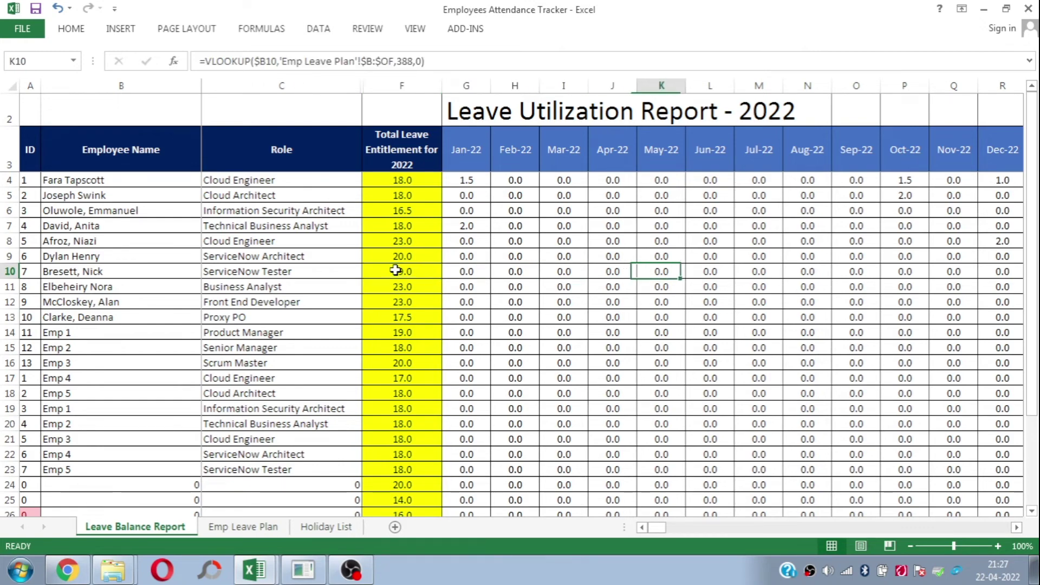
{"action": "key", "text": "Left"}
{"action": "key", "text": "Left"}
{"action": "key", "text": "Left"}
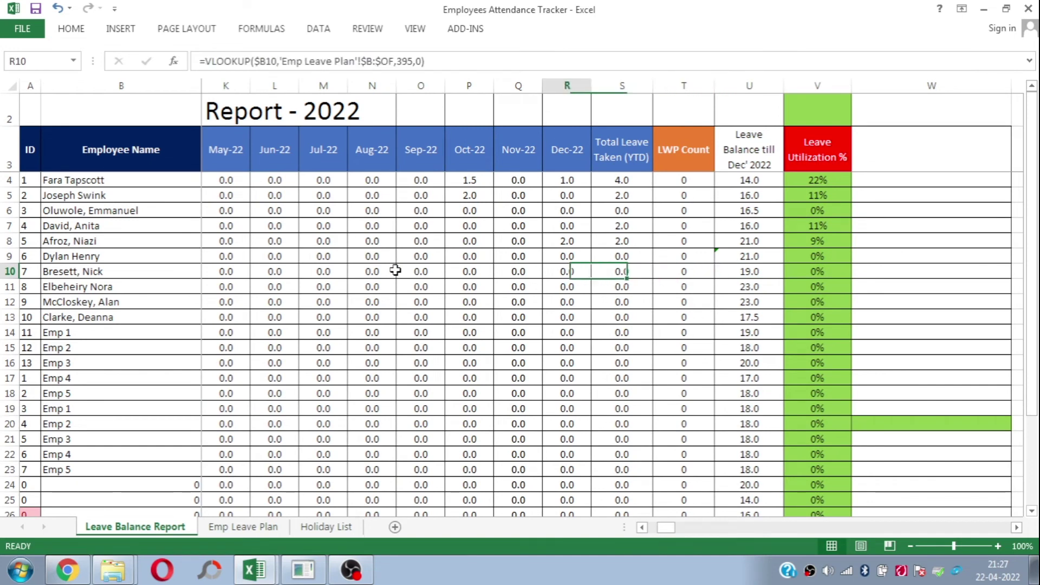
{"action": "key", "text": "Right"}
{"action": "key", "text": "Right"}
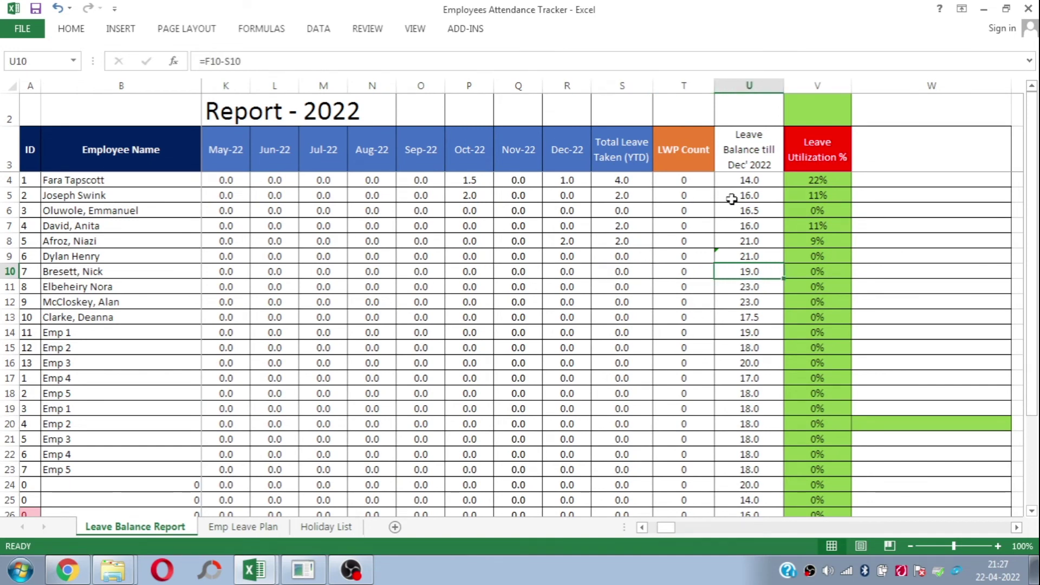
Step: Review the Total Leave Taken (YTD), LWP Count and Leave Balance till Dec' 2022 columns in turn
{"action": "left_click", "coordinate": [619, 80]}
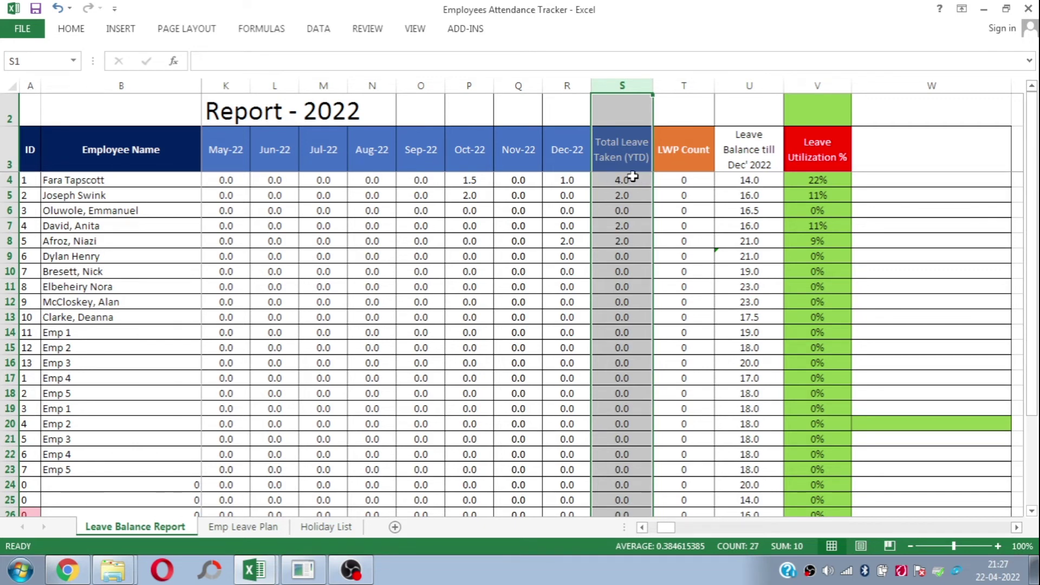
{"action": "left_click", "coordinate": [677, 150]}
{"action": "key", "text": "shift+Left"}
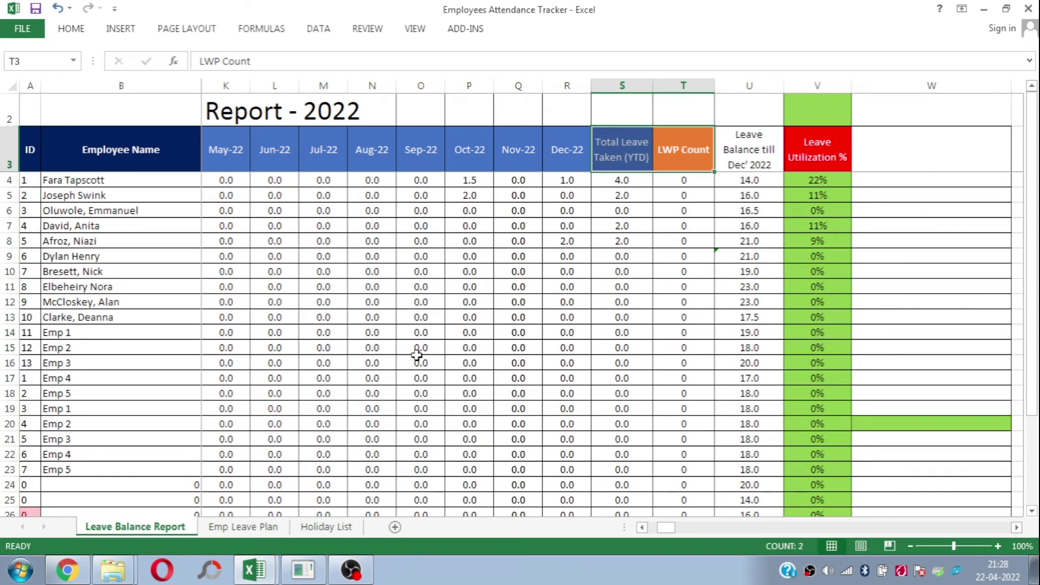
{"action": "left_click", "coordinate": [680, 83]}
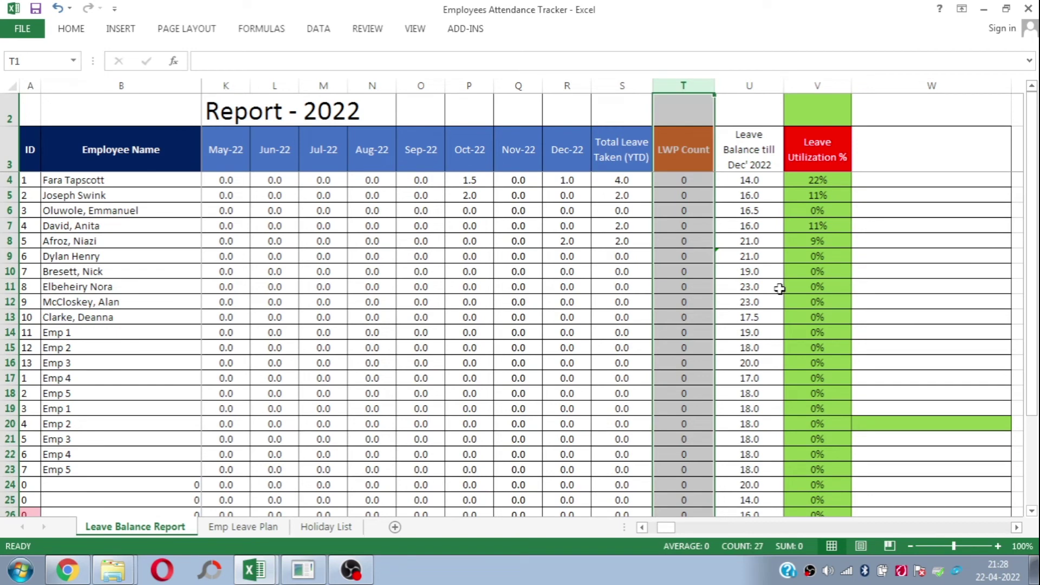
{"action": "left_click", "coordinate": [750, 85]}
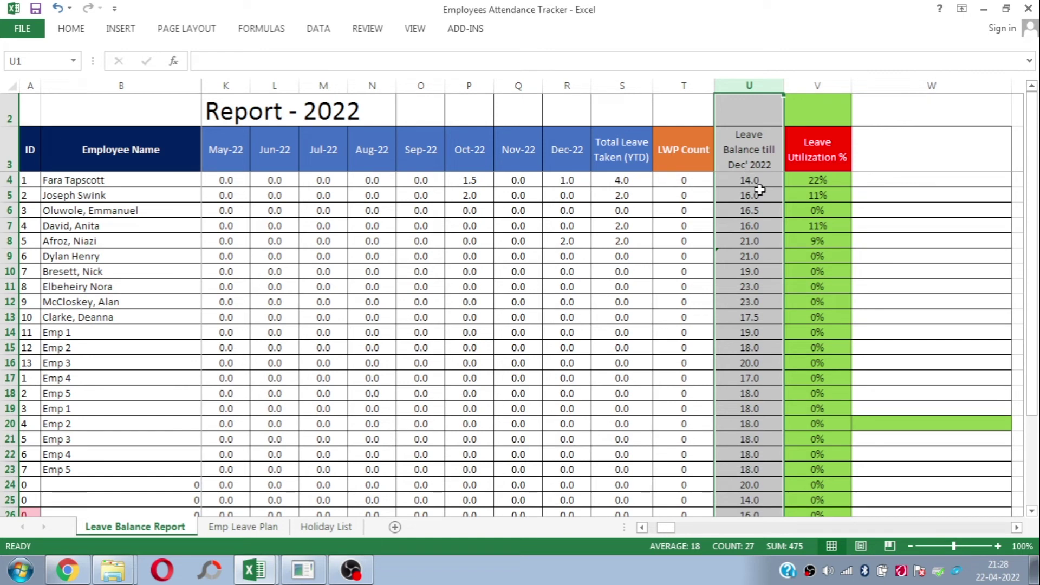
Step: Trace row 4 from Total Leave Taken (YTD) back to the Total Leave Entitlement for 2022
{"action": "left_click", "coordinate": [638, 185]}
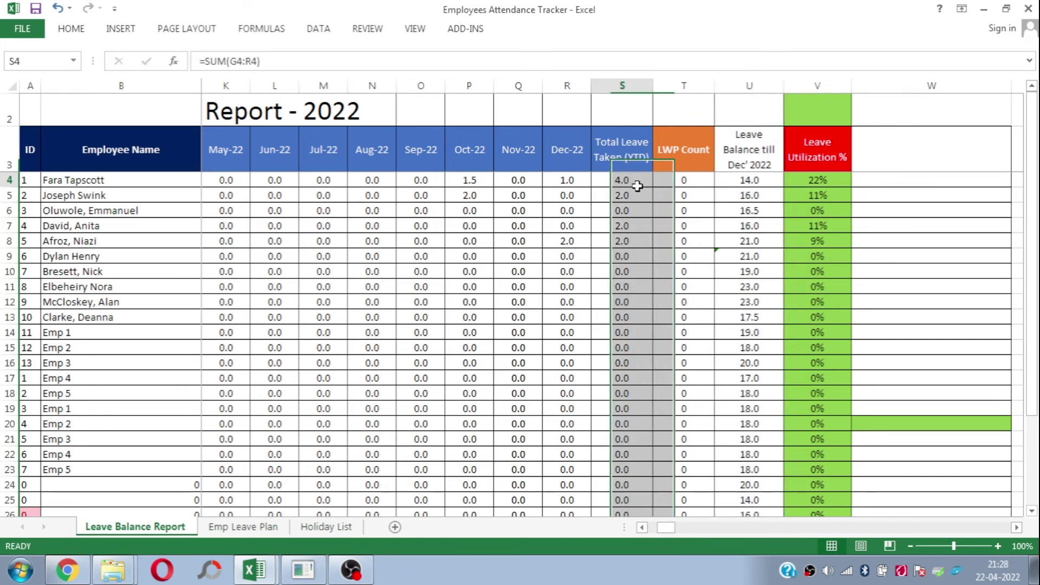
{"action": "key", "text": "Left"}
{"action": "key", "text": "Left"}
{"action": "key", "text": "Left"}
{"action": "key", "text": "Left"}
{"action": "key", "text": "Left"}
{"action": "key", "text": "Left"}
{"action": "key", "text": "Left"}
{"action": "key", "text": "Left"}
{"action": "key", "text": "Left"}
{"action": "key", "text": "Left"}
{"action": "key", "text": "Left"}
{"action": "key", "text": "Left"}
{"action": "key", "text": "Left"}
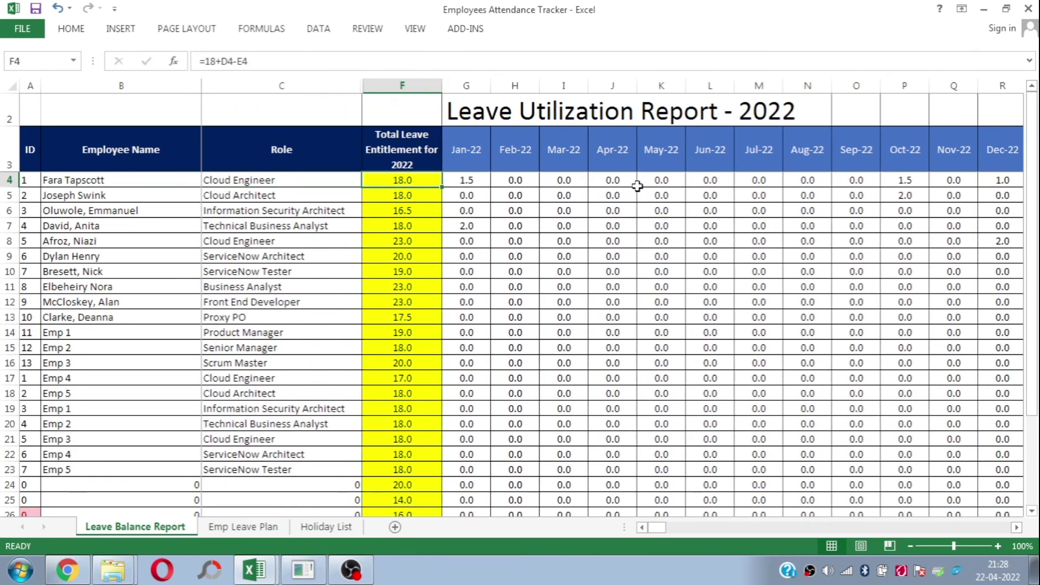
Step: Follow row 4 from the entitlement through the monthly leave columns to Total Leave Taken (YTD)
{"action": "key", "text": "Right"}
{"action": "key", "text": "Right"}
{"action": "key", "text": "Right"}
{"action": "key", "text": "Right"}
{"action": "key", "text": "Right"}
{"action": "key", "text": "Right"}
{"action": "key", "text": "Right"}
{"action": "key", "text": "Right"}
{"action": "key", "text": "Right"}
{"action": "key", "text": "Right"}
{"action": "key", "text": "Right"}
{"action": "key", "text": "Right"}
{"action": "key", "text": "Right"}
{"action": "key", "text": "Right"}
{"action": "key", "text": "Right"}
{"action": "key", "text": "Right"}
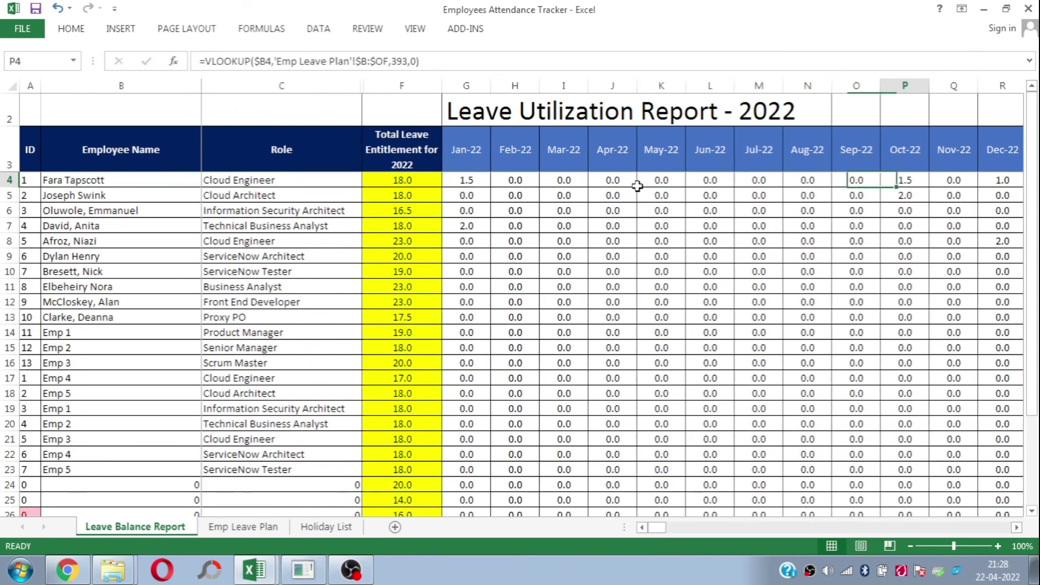
{"action": "key", "text": "Left"}
{"action": "key", "text": "Left"}
{"action": "key", "text": "Left"}
{"action": "key", "text": "Left"}
{"action": "key", "text": "Left"}
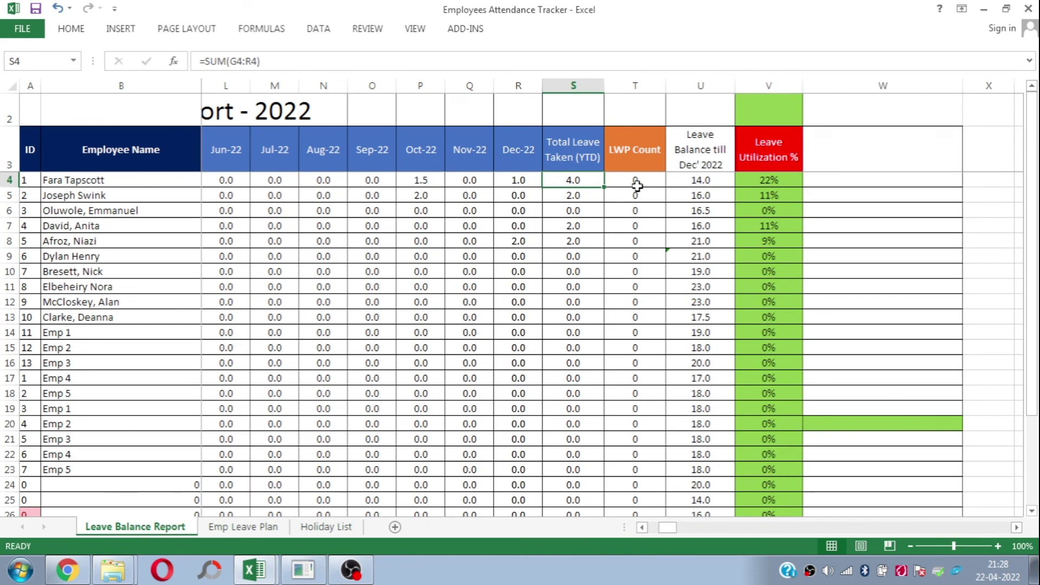
Step: Recheck row 4's monthly leave from Dec-22 back to Jan-22 and its leave entitlement
{"action": "key", "text": "Left"}
{"action": "key", "text": "Left"}
{"action": "key", "text": "Left"}
{"action": "key", "text": "Left"}
{"action": "key", "text": "Left"}
{"action": "key", "text": "Left"}
{"action": "key", "text": "Left"}
{"action": "key", "text": "Left"}
{"action": "key", "text": "Left"}
{"action": "key", "text": "Left"}
{"action": "key", "text": "Left"}
{"action": "key", "text": "Left"}
{"action": "key", "text": "Left"}
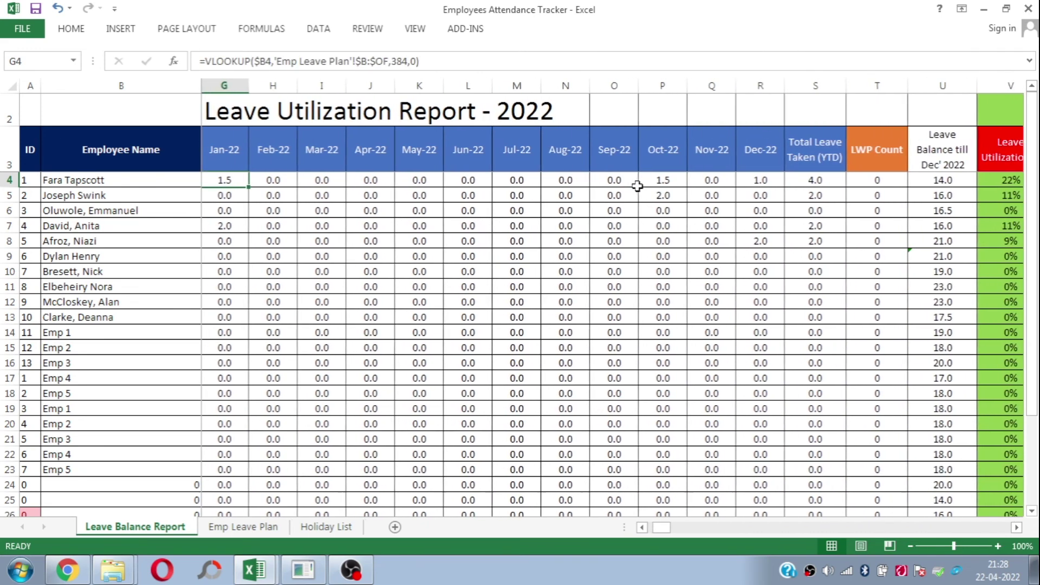
{"action": "key", "text": "Right"}
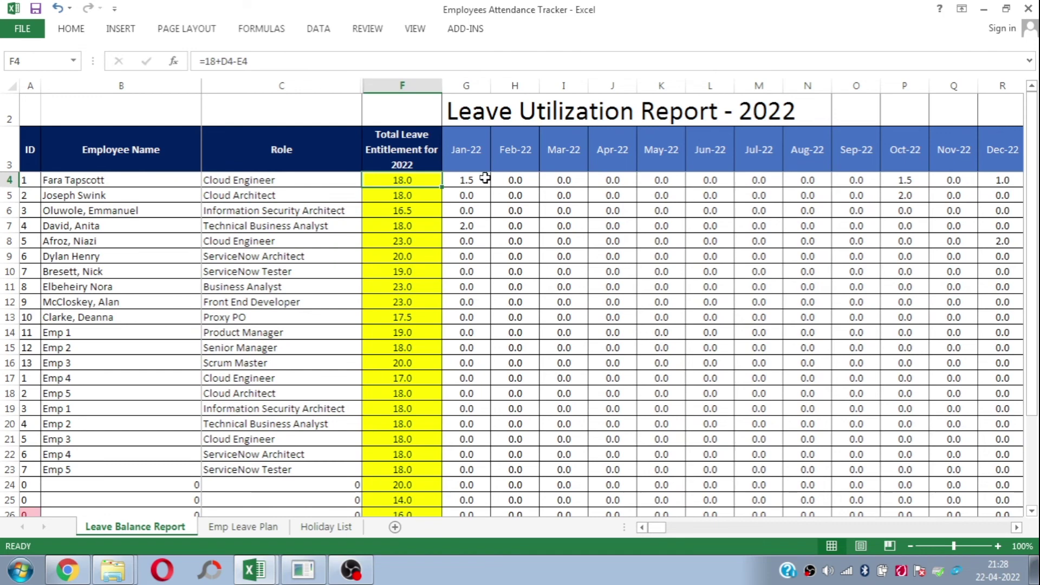
Step: Compare row 4's monthly leave with its Total Leave Taken (YTD), Leave Balance and Leave Utilization % columns
{"action": "key", "text": "Right"}
{"action": "key", "text": "Right"}
{"action": "key", "text": "Right"}
{"action": "key", "text": "Right"}
{"action": "key", "text": "Right"}
{"action": "key", "text": "Right"}
{"action": "key", "text": "Right"}
{"action": "key", "text": "Right"}
{"action": "key", "text": "Right"}
{"action": "key", "text": "Right"}
{"action": "key", "text": "Right"}
{"action": "key", "text": "Right"}
{"action": "key", "text": "Right"}
{"action": "key", "text": "Right"}
{"action": "key", "text": "Right"}
{"action": "key", "text": "Right"}
{"action": "key", "text": "Right"}
{"action": "key", "text": "Right"}
{"action": "key", "text": "Right"}
{"action": "key", "text": "Right"}
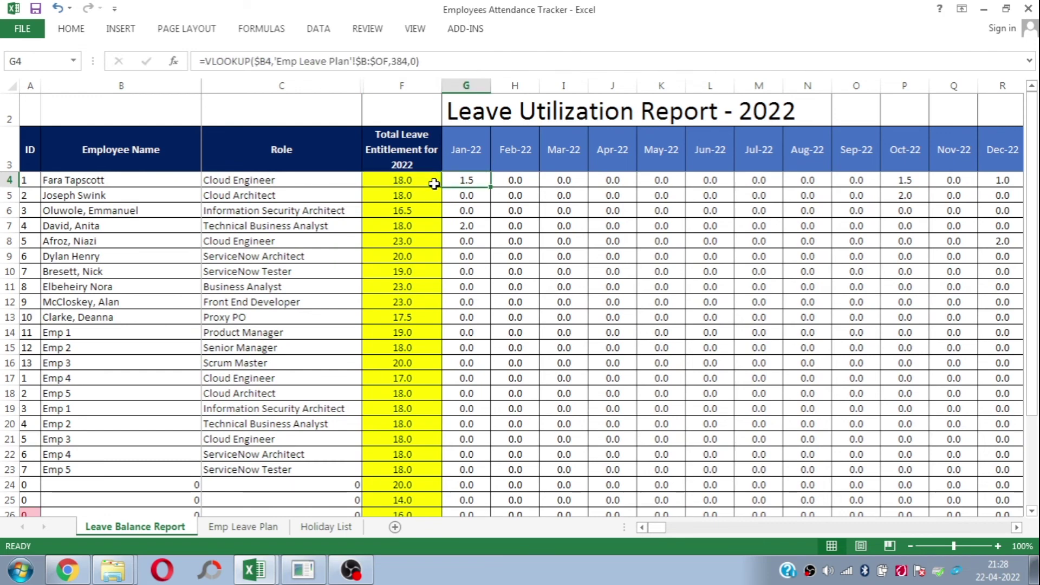
{"action": "key", "text": "Left"}
{"action": "key", "text": "Left"}
{"action": "key", "text": "Left"}
{"action": "key", "text": "Left"}
{"action": "key", "text": "Left"}
{"action": "key", "text": "Left"}
{"action": "key", "text": "Left"}
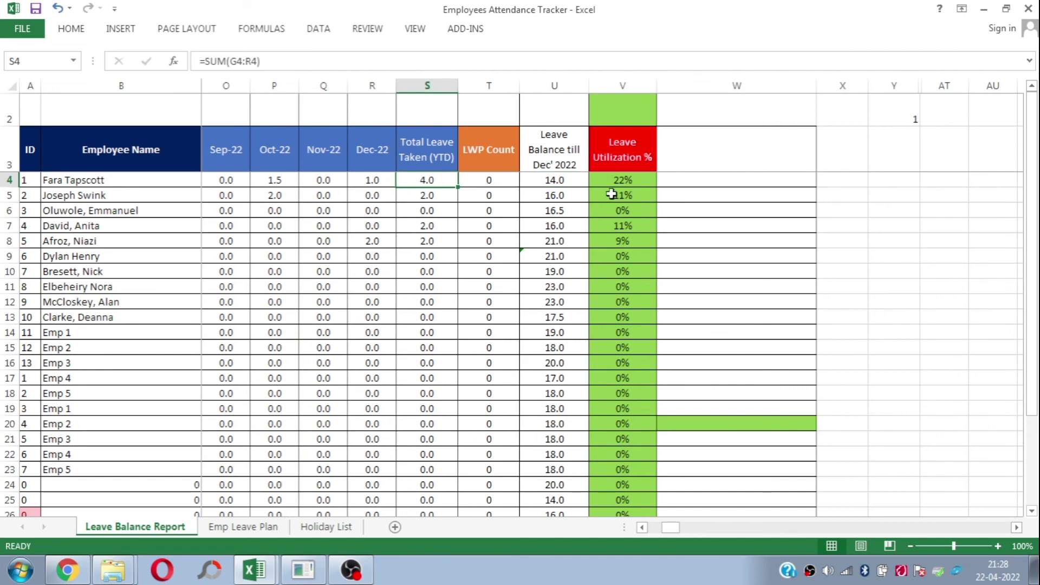
Step: Examine the Leave Balance till Dec' 2022 and Leave Utilization % formulas in row 4, and the leave balance in row 14
{"action": "left_click", "coordinate": [553, 178]}
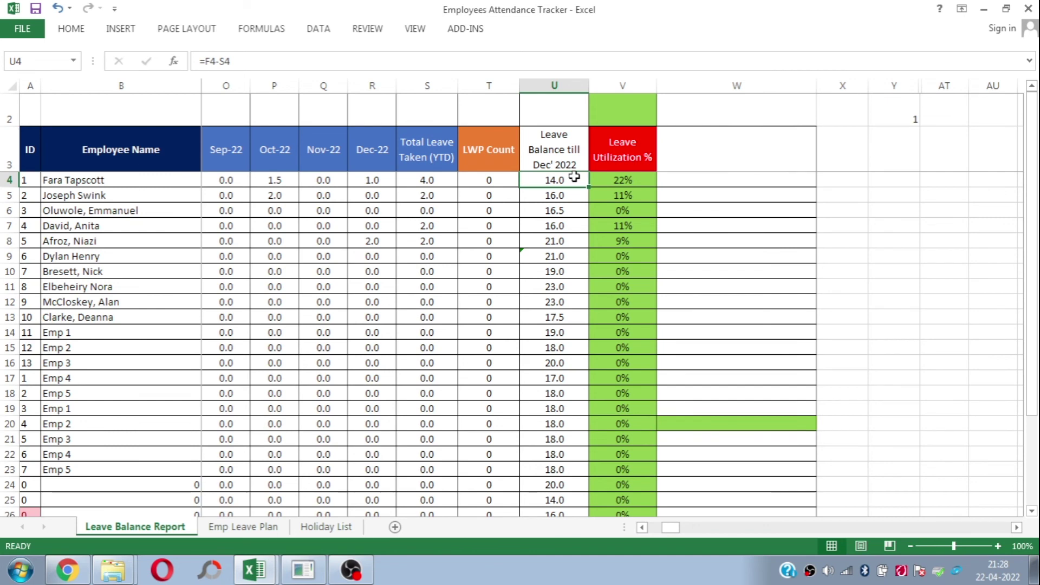
{"action": "left_click", "coordinate": [617, 185]}
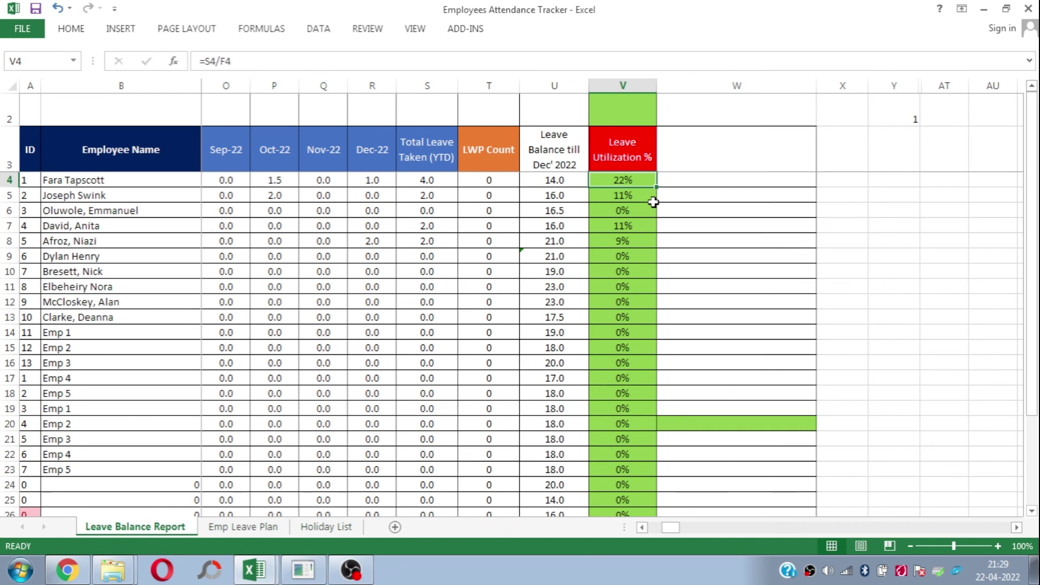
{"action": "left_click", "coordinate": [553, 327]}
Step: Go through row 14 from its ID past the role and leave entitlement to the Feb-22 leave
{"action": "key", "text": "Home"}
{"action": "key", "text": "Right"}
{"action": "key", "text": "Right"}
{"action": "key", "text": "Right"}
{"action": "key", "text": "Right"}
{"action": "key", "text": "Right"}
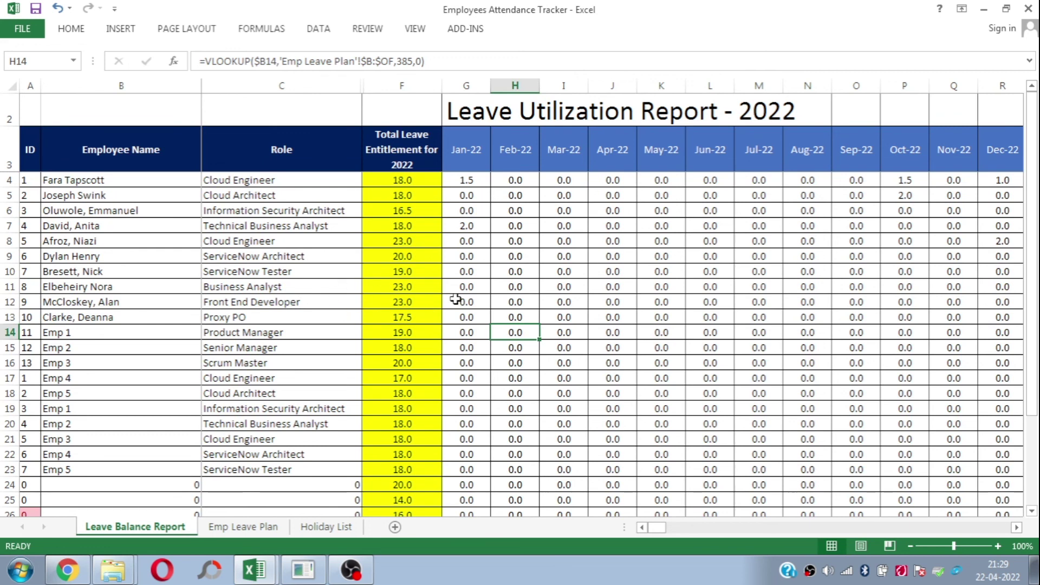
Step: Review row 11 from Jan-22 across to Leave Utilization %, and return to its Total Leave Entitlement for 2022
{"action": "left_click", "coordinate": [479, 289]}
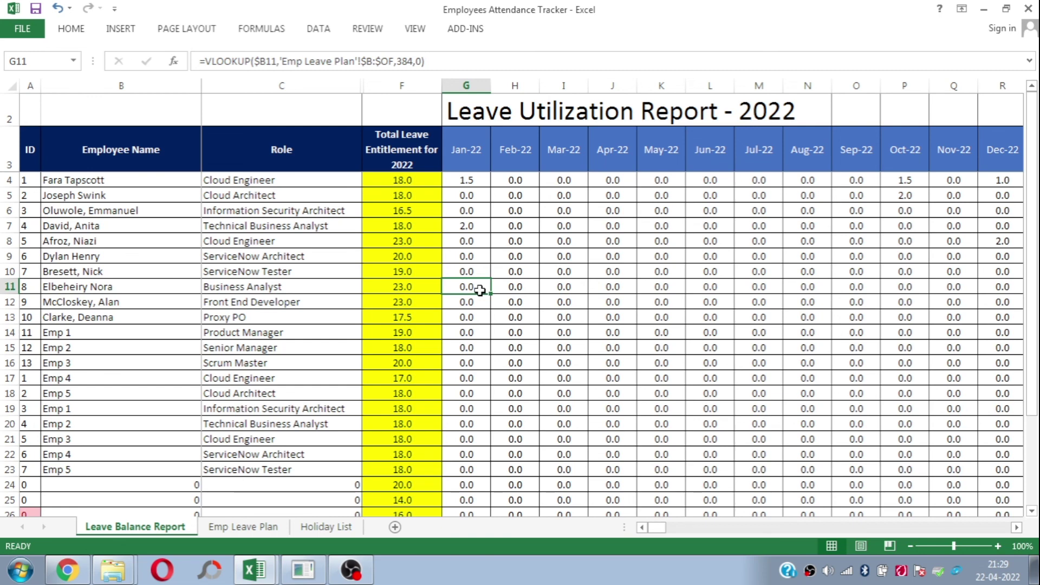
{"action": "key", "text": "ctrl+Right"}
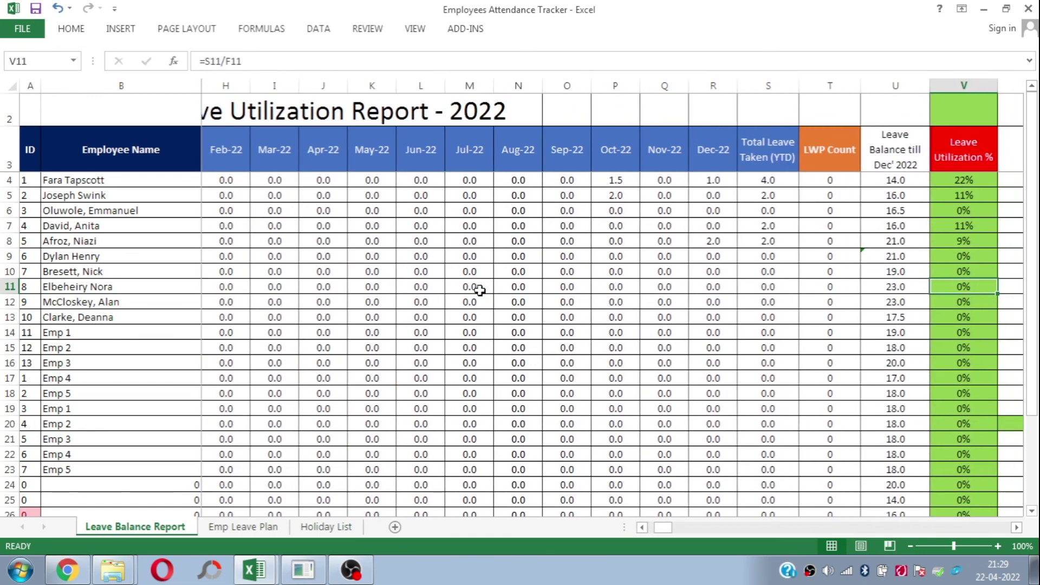
{"action": "key", "text": "ctrl+Left"}
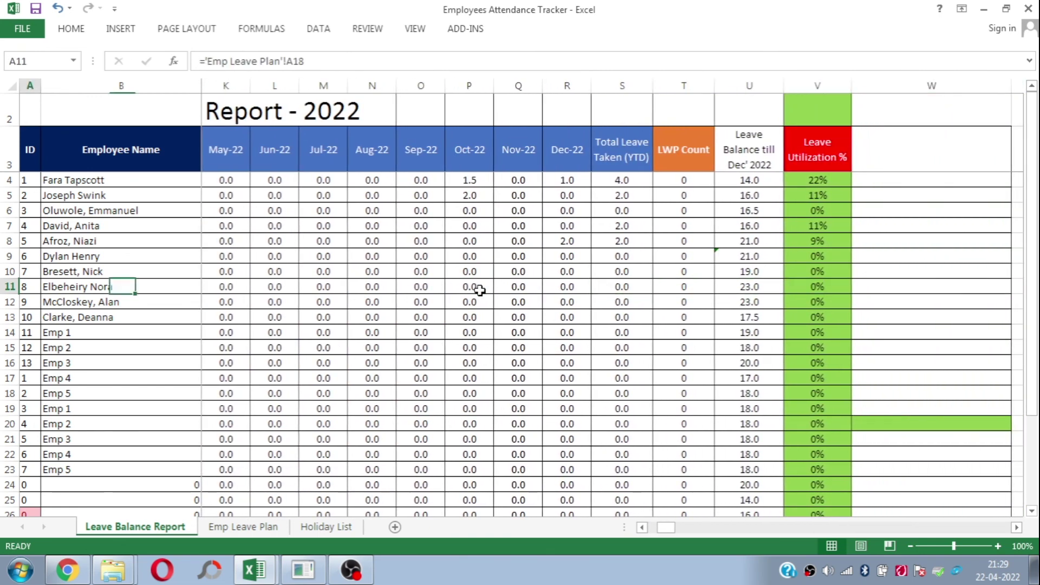
{"action": "key", "text": "Right"}
{"action": "key", "text": "Right"}
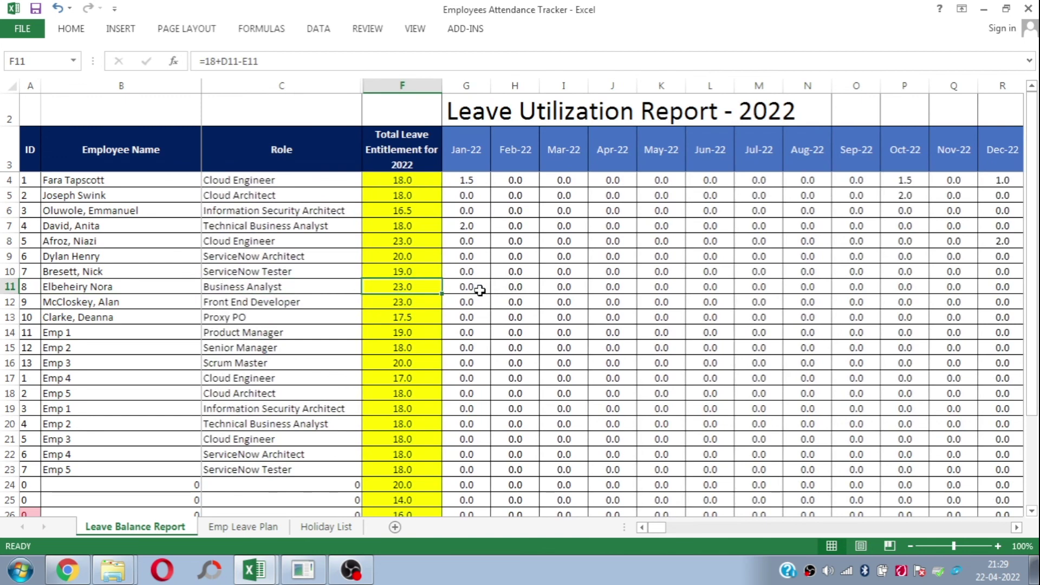